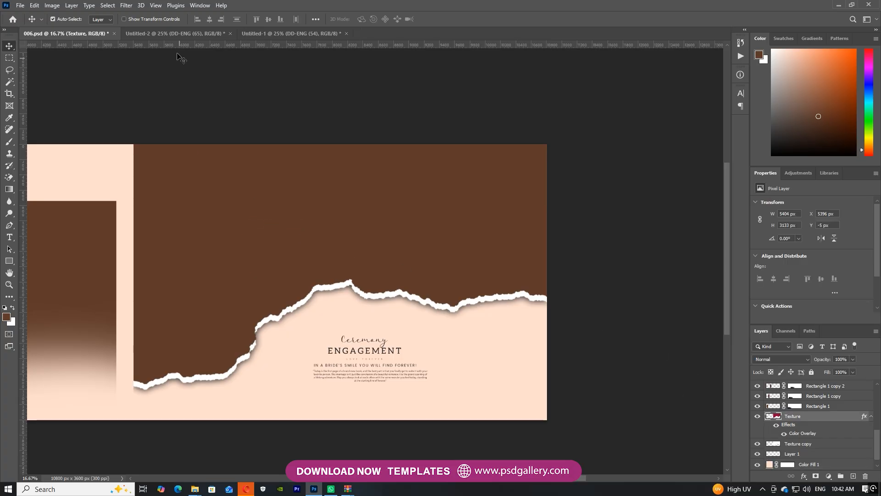
# - Hide the Color Overlay effect on the Texture layer of the torn-edge area and keep that layer selected
pyautogui.click(268, 34)
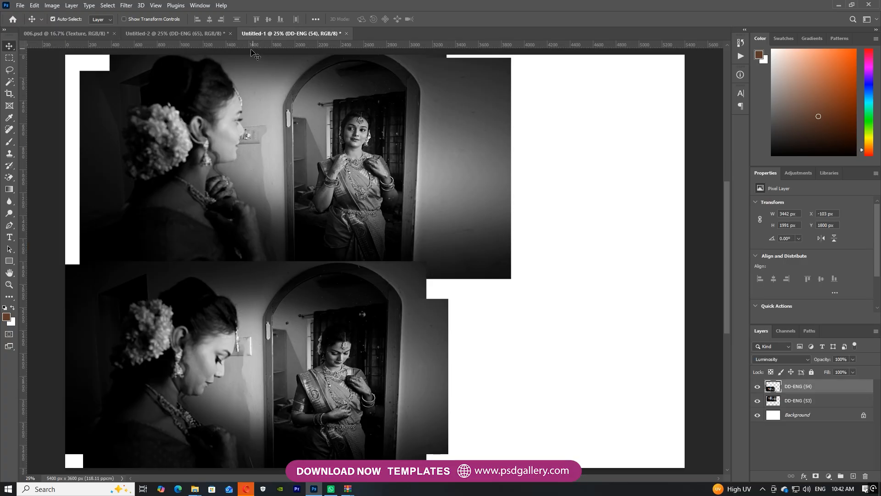
pyautogui.click(64, 34)
pyautogui.rightClick(366, 184)
pyautogui.click(384, 188)
pyautogui.click(786, 465)
pyautogui.rightClick(508, 221)
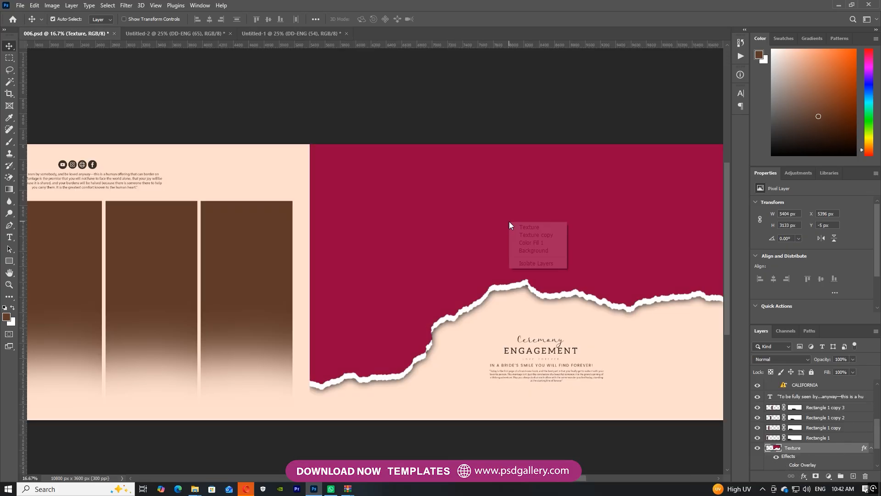
pyautogui.click(522, 234)
pyautogui.rightClick(524, 219)
pyautogui.click(533, 224)
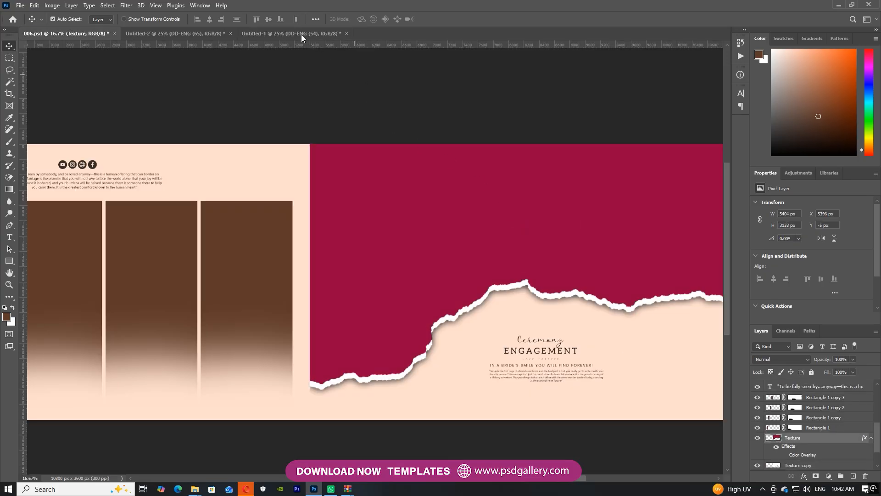
# - Bring the photo DD-ENG (53) from Untitled-1 into 006.psd, directly above the Texture layer
pyautogui.click(301, 35)
pyautogui.moveTo(47, 28); pyautogui.dragTo(585, 188)
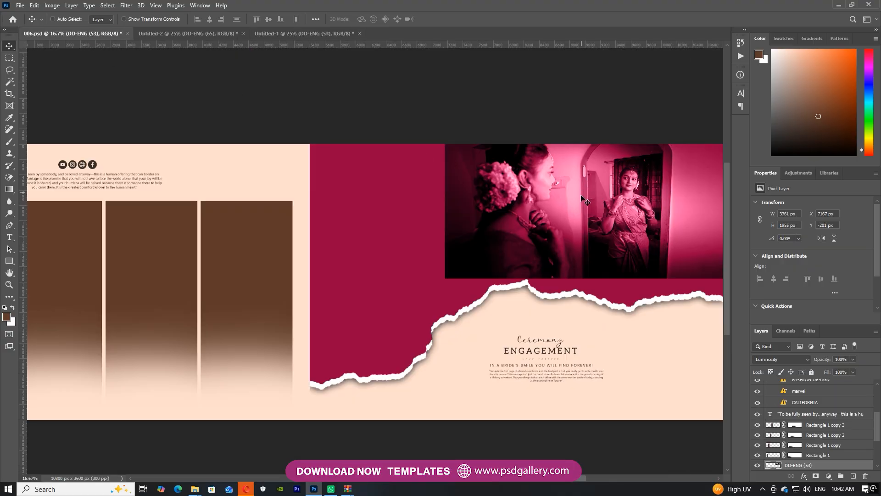
pyautogui.hotkey('ctrl', '-')
pyautogui.scroll(-2, 801, 445)
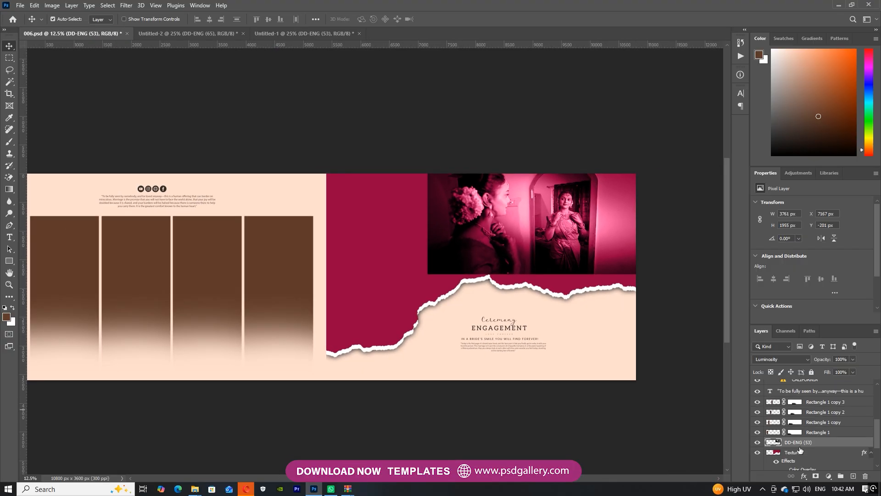
pyautogui.scroll(-1, 803, 458)
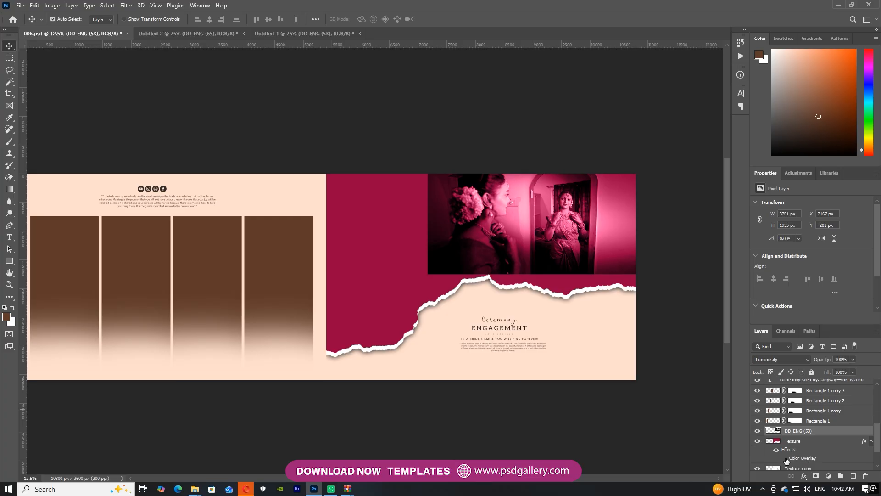
pyautogui.rightClick(791, 444)
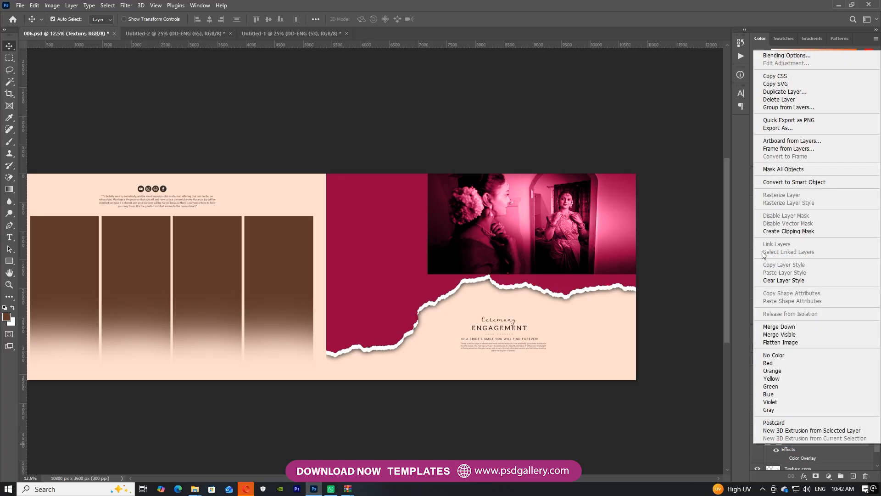
pyautogui.click(608, 311)
# - Set the DD-ENG (53) photo's blending mode to Normal and move it over the torn-edge area
pyautogui.hscroll(3, 570, 258)
pyautogui.moveTo(385, 242); pyautogui.dragTo(319, 272)
pyautogui.click(763, 360)
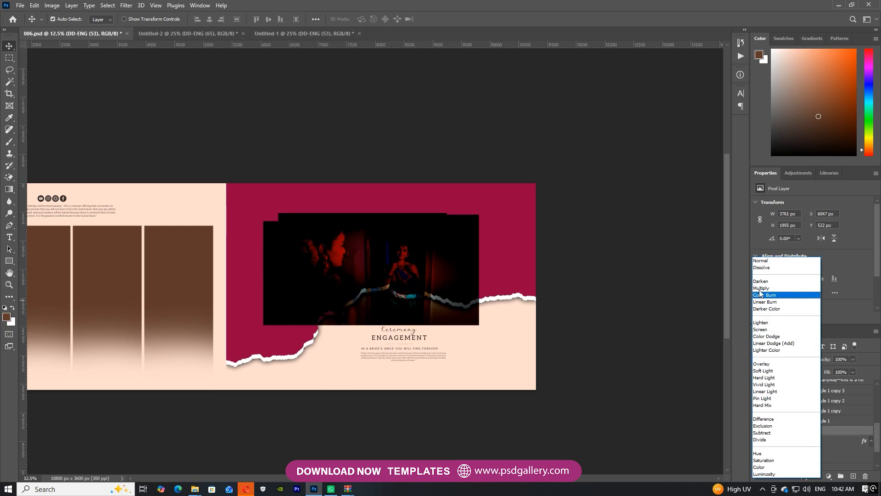
pyautogui.click(771, 258)
pyautogui.moveTo(409, 274); pyautogui.dragTo(398, 272)
# - Scale the DD-ENG (53) photo to about 175% and clip it to the Texture layer, positioned to fill the torn-edge area
pyautogui.hotkey('ctrl', 't')
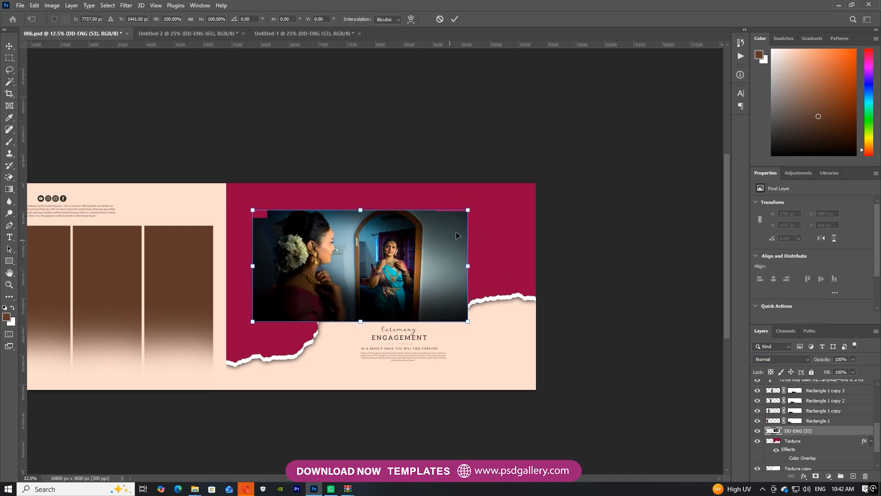
pyautogui.moveTo(469, 209); pyautogui.dragTo(559, 188)
pyautogui.moveTo(458, 222); pyautogui.dragTo(478, 225)
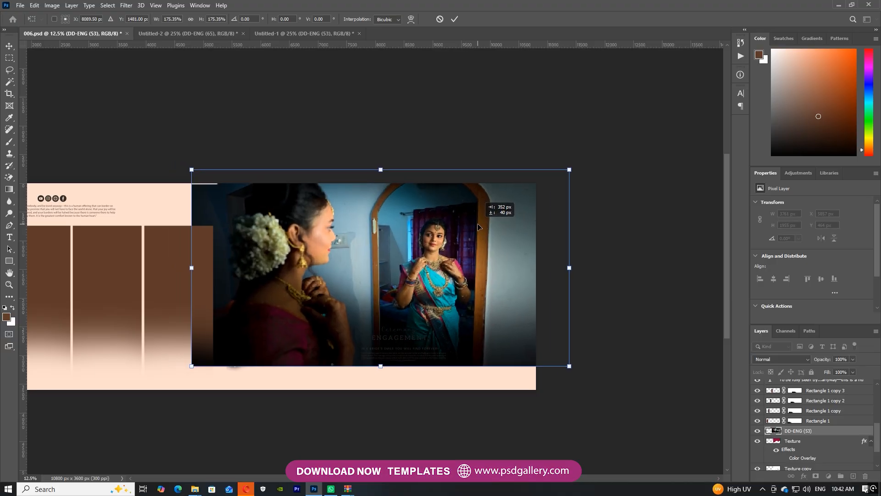
pyautogui.press('Return')
pyautogui.hotkey('ctrl', 'alt', 'g')
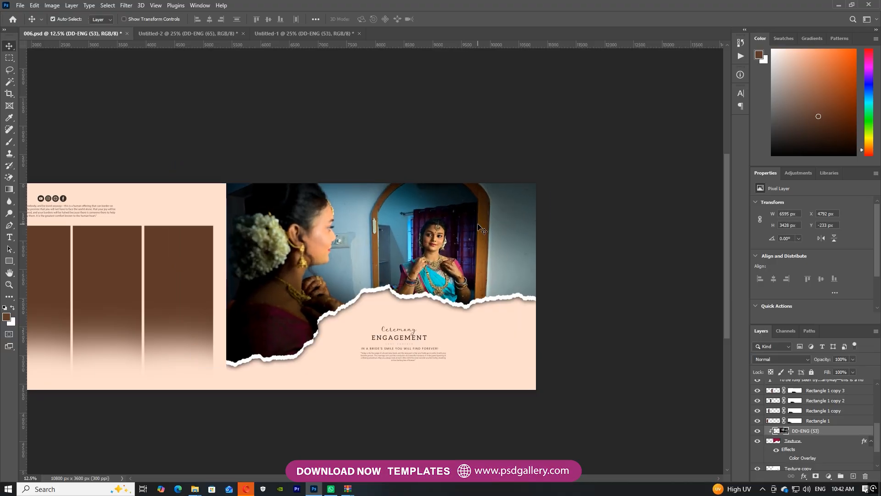
pyautogui.hotkey('ctrl', '+')
pyautogui.moveTo(392, 227); pyautogui.dragTo(395, 230)
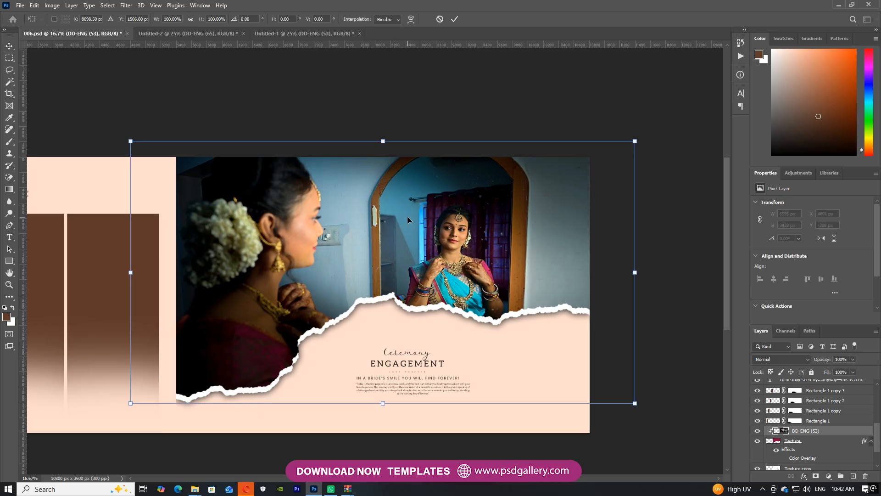
# - Bring the photo DD-ENG (60) from Untitled-2 into 006.psd, directly above the Rectangle 1 layer and over the first brown frame
pyautogui.hscroll(-5, 406, 217)
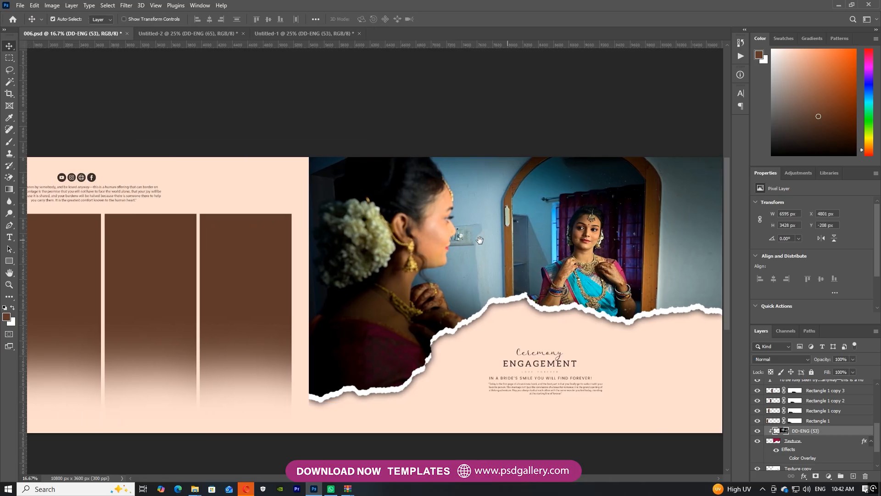
pyautogui.hscroll(3, 385, 243)
pyautogui.moveTo(386, 243); pyautogui.dragTo(591, 232)
pyautogui.click(432, 257)
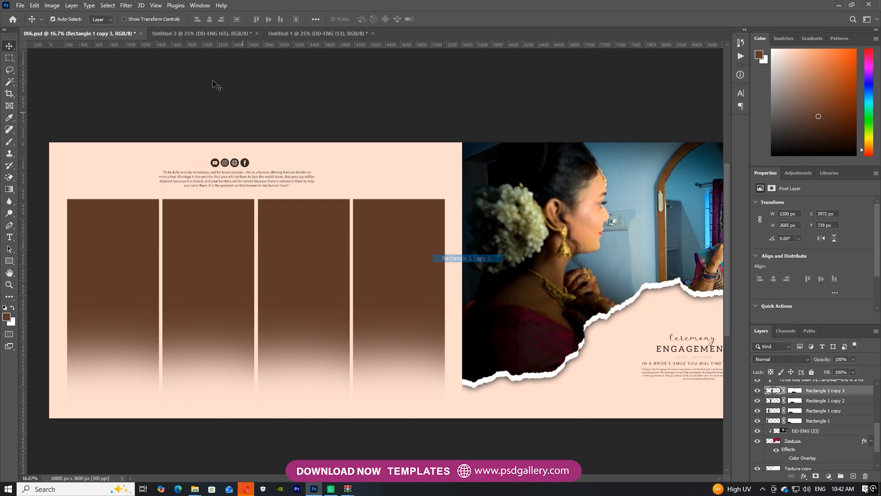
pyautogui.click(209, 37)
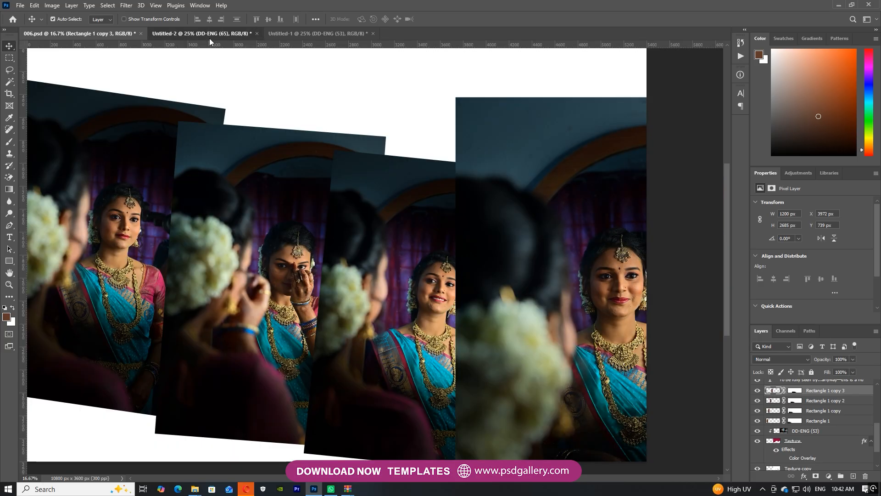
pyautogui.click(73, 33)
pyautogui.click(114, 230)
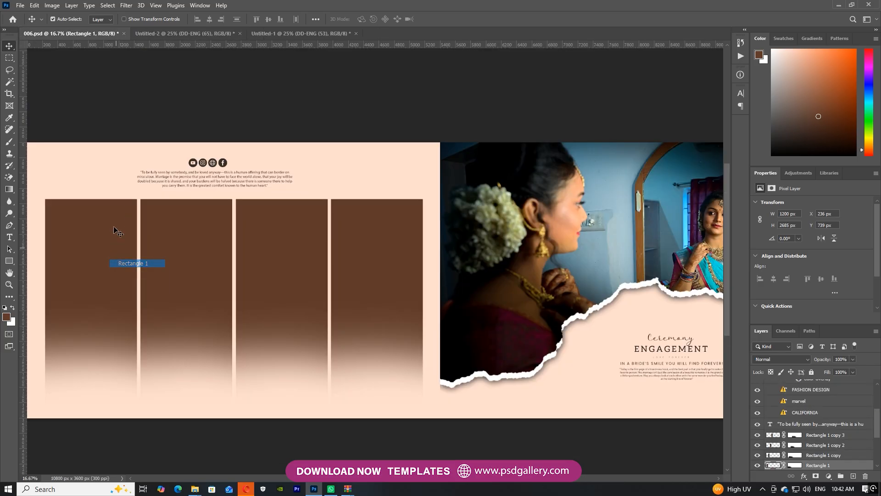
pyautogui.click(146, 35)
pyautogui.moveTo(55, 278); pyautogui.dragTo(94, 301)
# - Rotate the DD-ENG (60) photo about -8°, scale it to about 109%, and clip it to the first frame
pyautogui.hotkey('ctrl', 't')
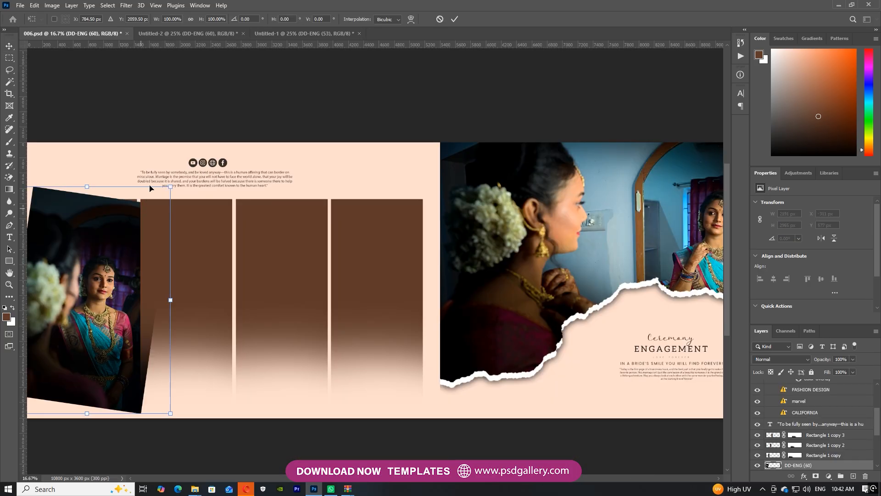
pyautogui.moveTo(171, 297); pyautogui.dragTo(171, 287)
pyautogui.moveTo(151, 190); pyautogui.dragTo(165, 167)
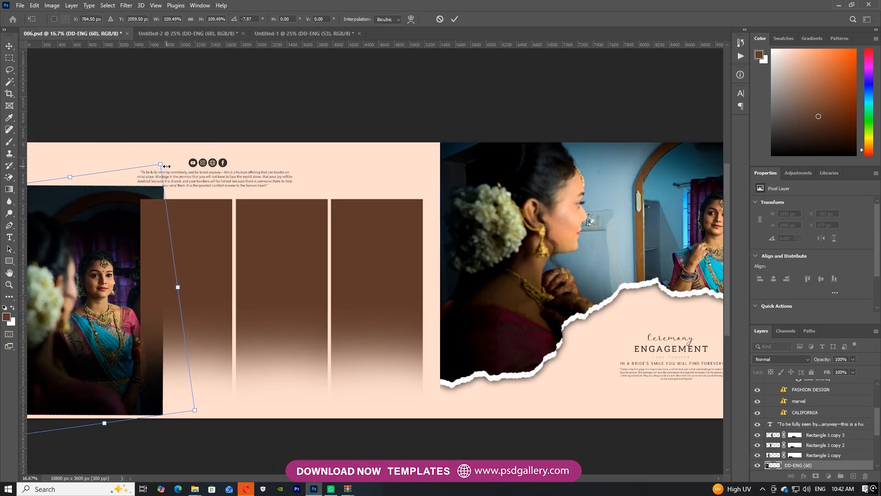
pyautogui.press('Return')
pyautogui.hotkey('ctrl', 'alt', 'g')
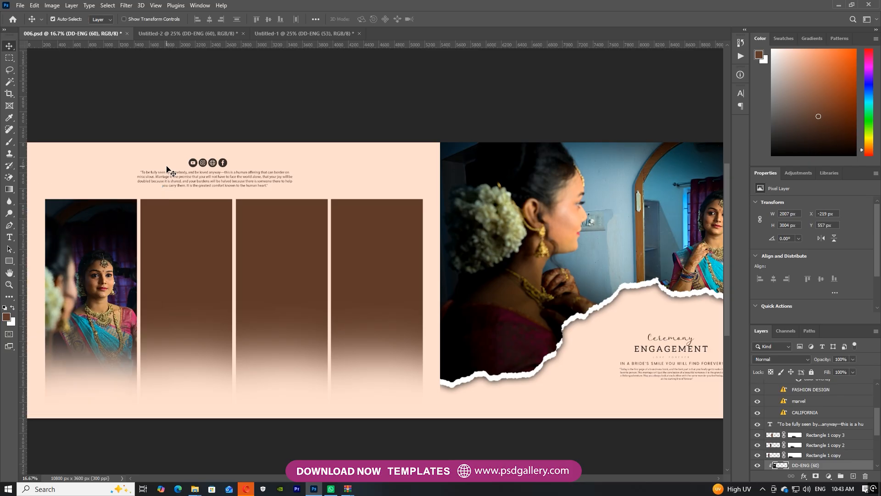
# - Bring the photo DD-ENG (64) from Untitled-2 over the second frame and clip it to Rectangle 1 copy
pyautogui.click(171, 279)
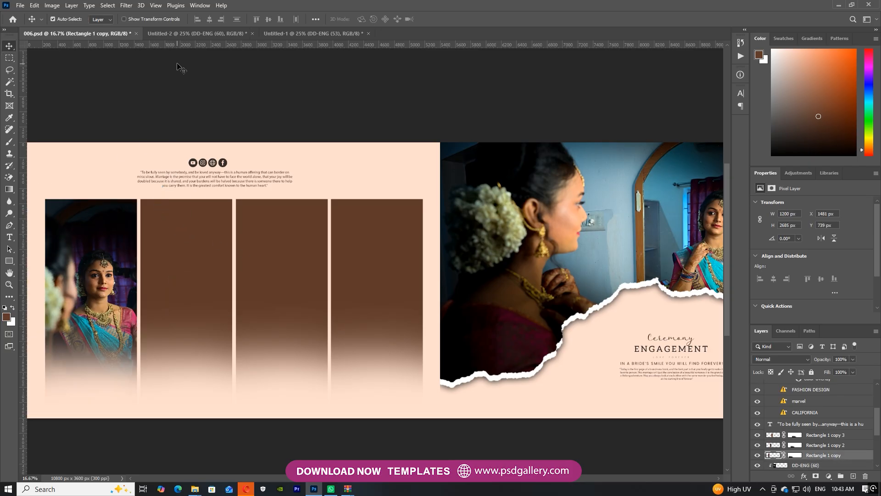
pyautogui.click(178, 33)
pyautogui.moveTo(278, 243); pyautogui.dragTo(187, 303)
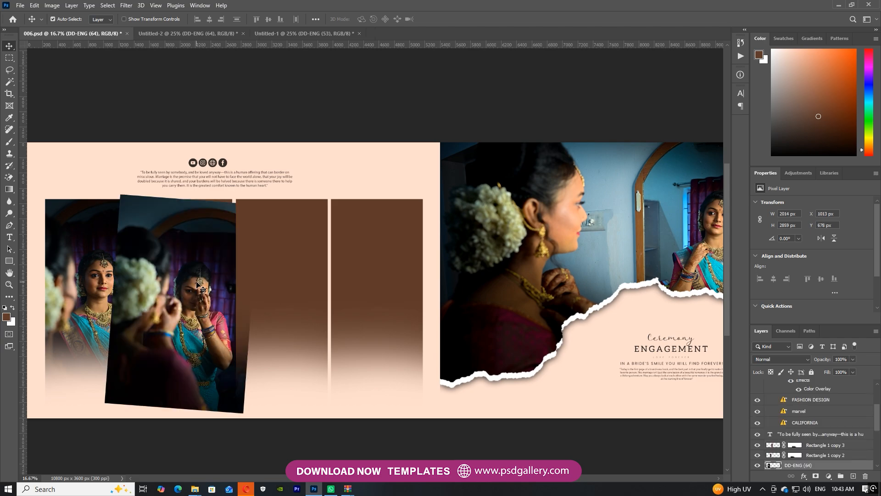
pyautogui.hotkey('ctrl', 'alt', 'g')
# - Scale the photo in the second frame to about 112% and reposition it within the frame
pyautogui.hotkey('ctrl', 't')
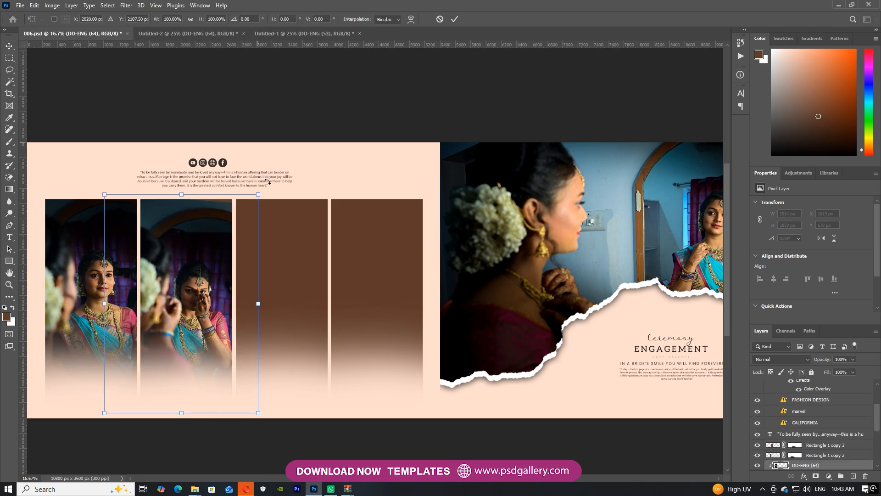
pyautogui.moveTo(261, 196); pyautogui.dragTo(273, 162)
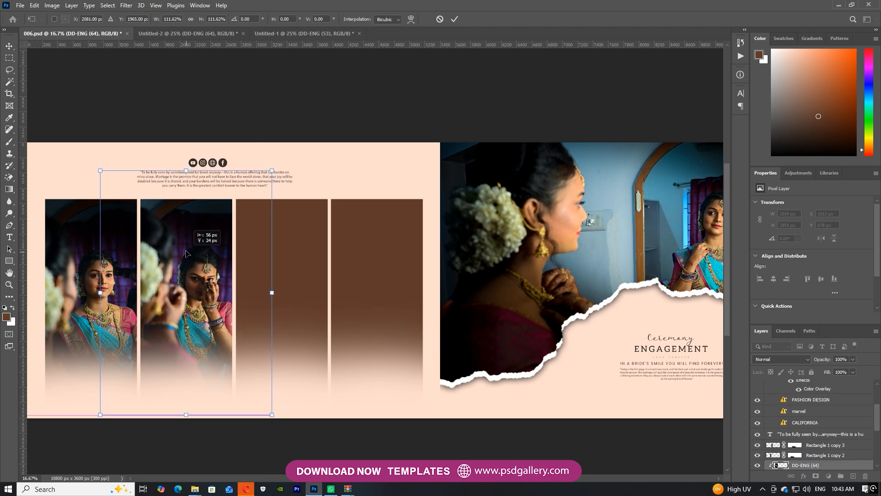
pyautogui.press('Return')
# - Enlarge the photo in the first frame to about 2199 × 3147 px and reposition it within the frame
pyautogui.rightClick(96, 291)
pyautogui.click(95, 289)
pyautogui.hotkey('ctrl', 't')
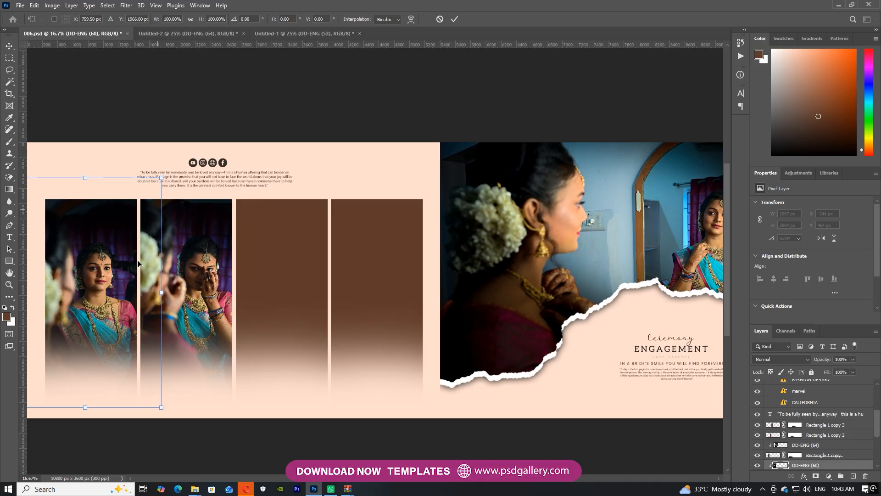
pyautogui.press('Return')
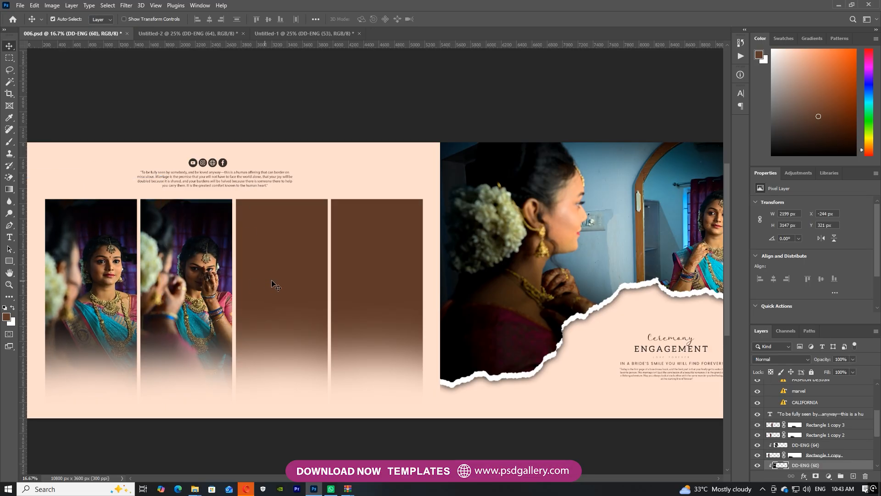
# - Bring the photo DD-ENG (65) from Untitled-2 over the third frame, directly above the Rectangle 1 copy 2 layer
pyautogui.moveTo(272, 283); pyautogui.dragTo(145, 272)
pyautogui.rightClick(201, 264)
pyautogui.click(215, 268)
pyautogui.click(210, 34)
pyautogui.moveTo(360, 181); pyautogui.dragTo(213, 292)
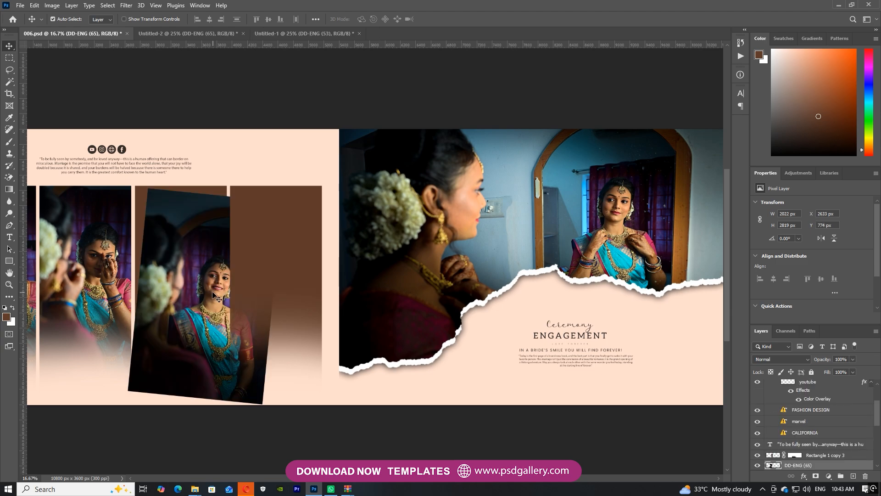
# - Clip the DD-ENG (65) photo to the third frame, rotated upright and scaled to about 118%
pyautogui.hotkey('ctrl', 't')
pyautogui.moveTo(234, 179); pyautogui.dragTo(219, 136)
pyautogui.hotkey('ctrl', 'alt', 'g')
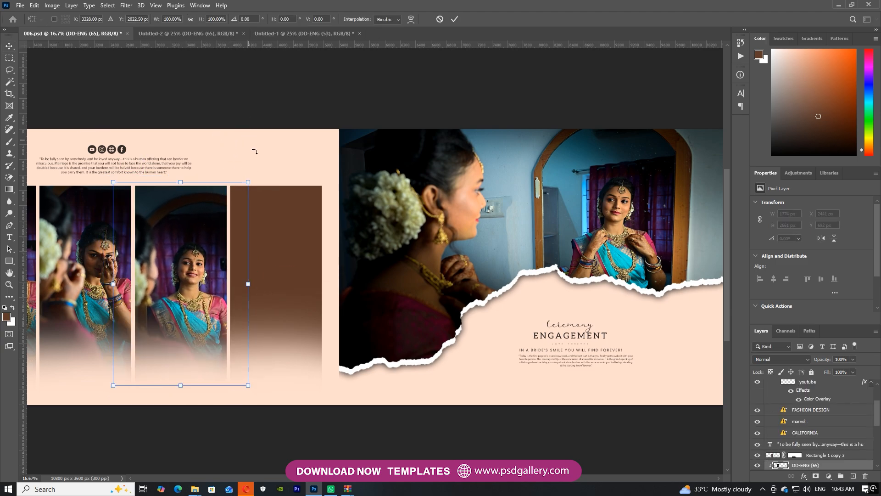
pyautogui.moveTo(247, 181); pyautogui.dragTo(272, 146)
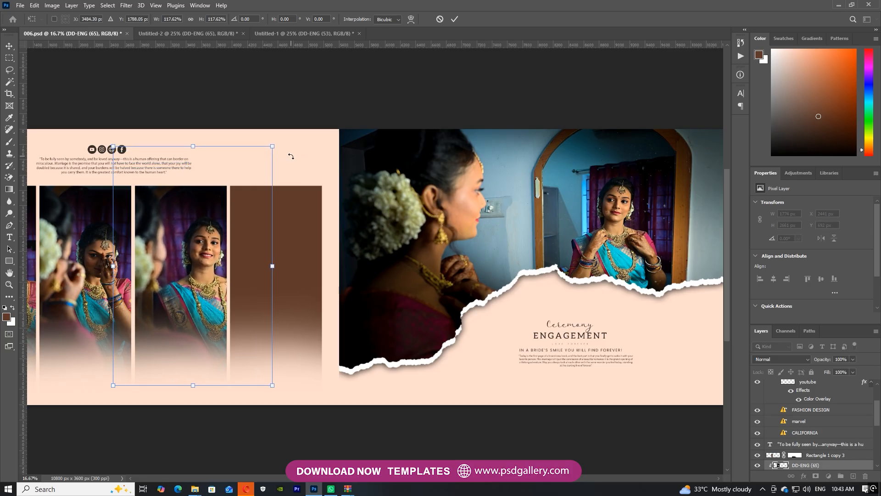
pyautogui.press('Return')
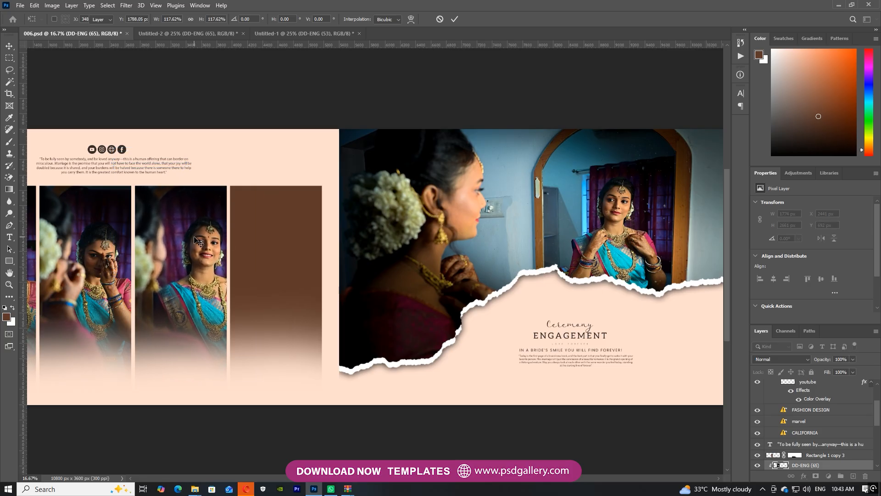
# - Bring the photo DD-ENG (59) from Untitled-2 over the fourth frame and clip it to Rectangle 1 copy 3
pyautogui.click(191, 32)
pyautogui.moveTo(580, 295); pyautogui.dragTo(258, 232)
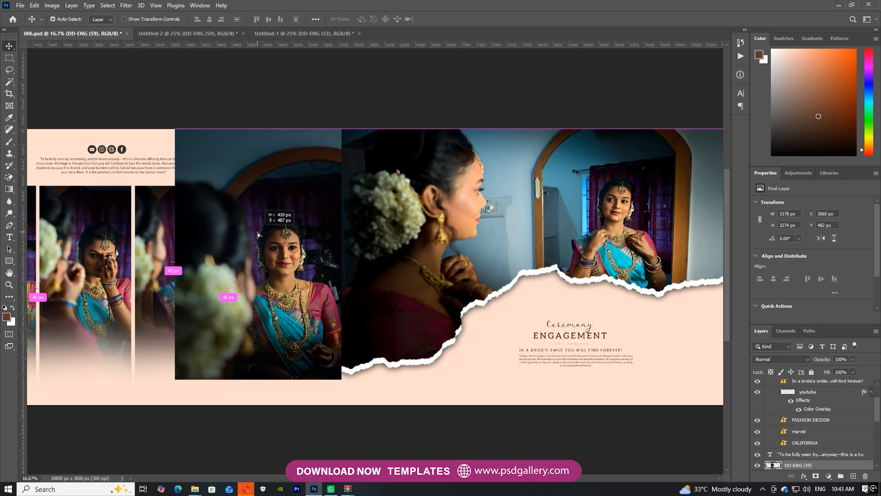
pyautogui.hotkey('ctrl', 'alt', 'g')
# - Enlarge the photo in the fourth frame to about 2517 × 3650 px and reposition it within the frame
pyautogui.hotkey('ctrl', 't')
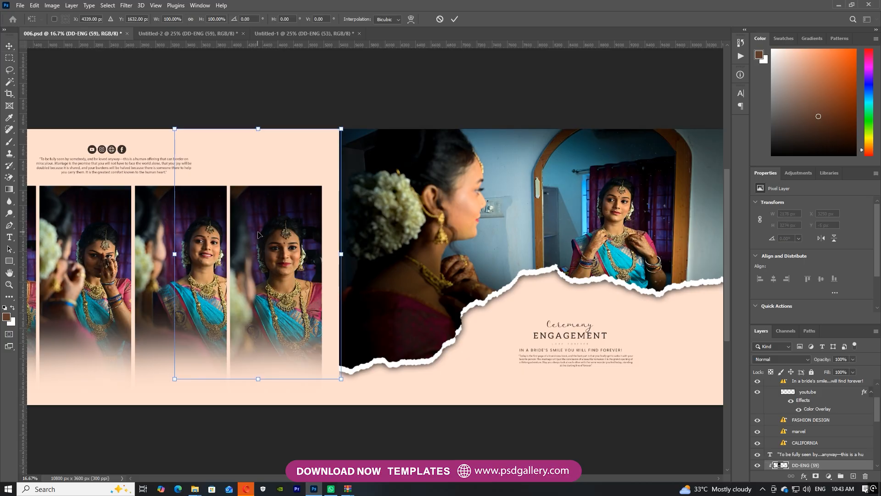
pyautogui.moveTo(352, 135); pyautogui.dragTo(366, 121)
pyautogui.press('Return')
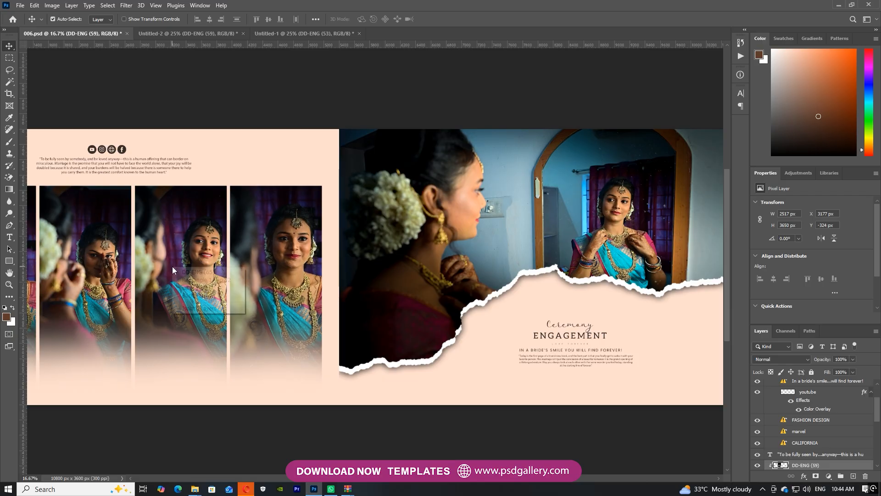
# - Nudge the photo in the third frame slightly upward
pyautogui.click(185, 278)
pyautogui.moveTo(184, 278); pyautogui.dragTo(184, 274)
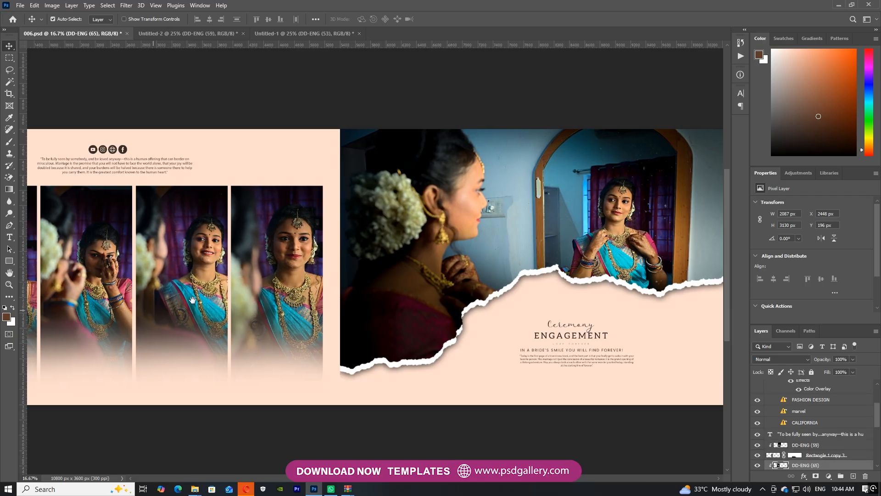
# - Scale the DD-ENG (60) photo in the first frame up to about 109%
pyautogui.hscroll(-5, 188, 273)
pyautogui.rightClick(123, 250)
pyautogui.click(138, 262)
pyautogui.hotkey('ctrl', 't')
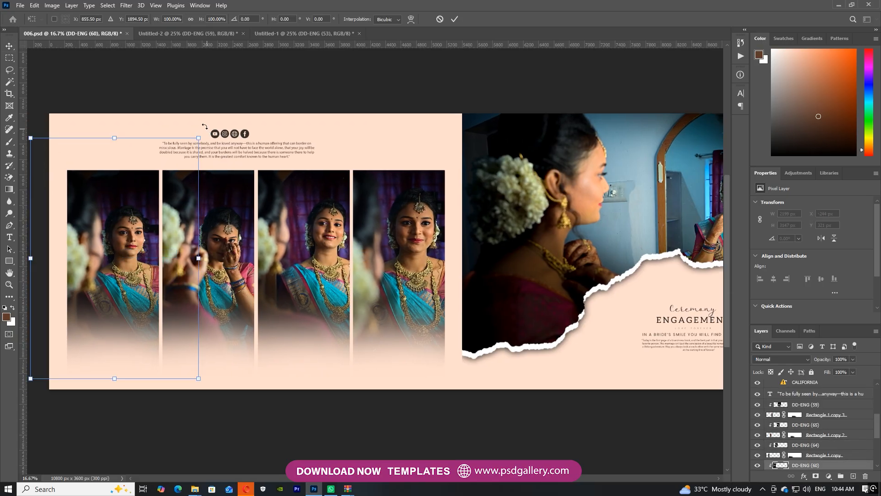
pyautogui.moveTo(198, 137); pyautogui.dragTo(206, 127)
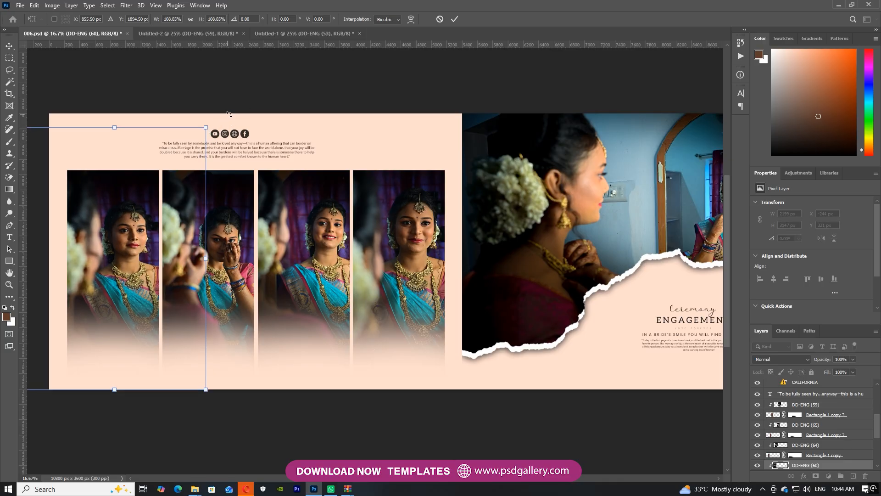
pyautogui.press('Return')
# - Scale the DD-ENG (64) photo in the second frame up to about 105.5%
pyautogui.rightClick(224, 260)
pyautogui.click(233, 264)
pyautogui.hotkey('ctrl', 't')
pyautogui.moveTo(297, 125); pyautogui.dragTo(308, 126)
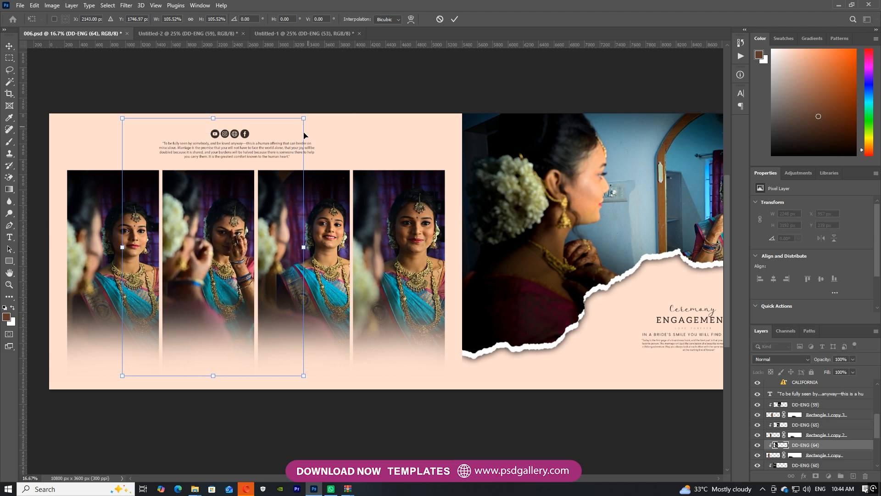
pyautogui.press('Return')
# - Nudge the DD-ENG (60) photo slightly up and to the left within the first frame
pyautogui.rightClick(131, 255)
pyautogui.click(142, 258)
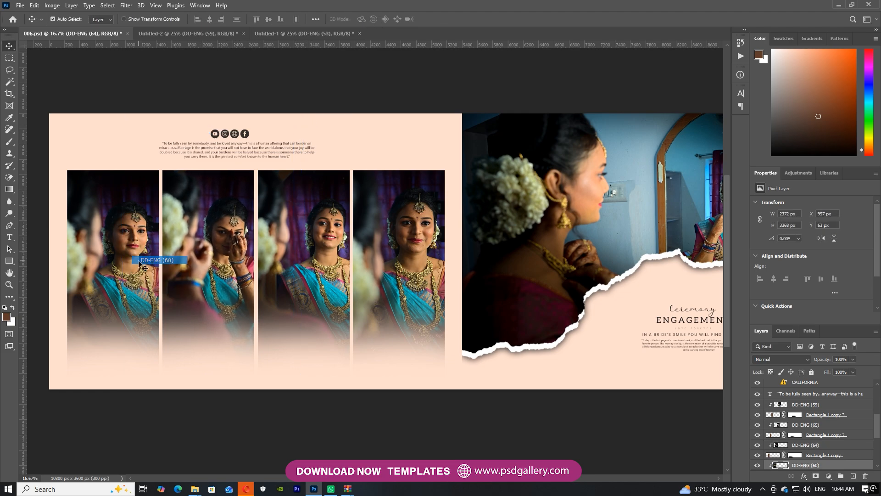
pyautogui.moveTo(137, 259); pyautogui.dragTo(132, 252)
# - Fine-tune the size of the DD-ENG (65) photo in the third frame with Free Transform
pyautogui.rightClick(317, 253)
pyautogui.click(328, 258)
pyautogui.hotkey('ctrl', 't')
pyautogui.moveTo(427, 120)
pyautogui.mouseDown()
pyautogui.moveTo(437, 115)
pyautogui.moveTo(425, 132)
pyautogui.mouseUp()
pyautogui.press('Return')
# - Select the DD-ENG (53) photo clipped to the torn-edge texture
pyautogui.click(396, 211)
pyautogui.moveTo(491, 282); pyautogui.dragTo(183, 281)
pyautogui.rightClick(384, 219)
pyautogui.click(395, 224)
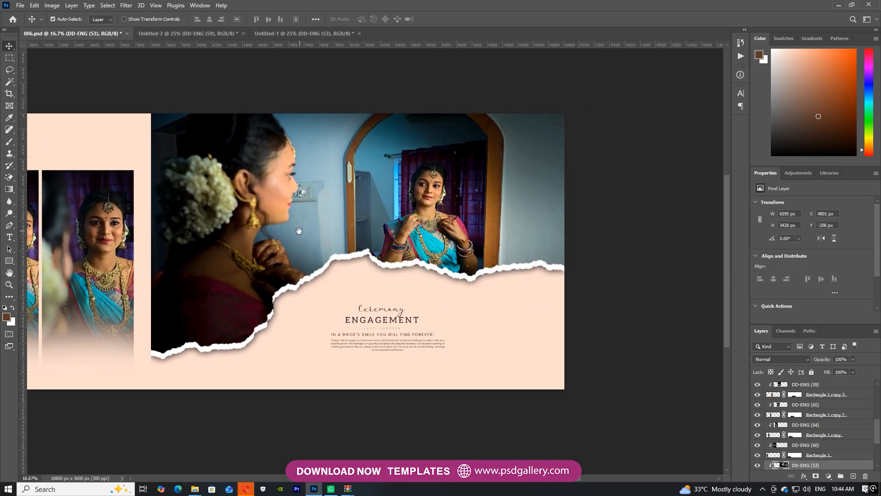
pyautogui.moveTo(294, 217); pyautogui.dragTo(346, 229)
pyautogui.rightClick(344, 216)
pyautogui.click(357, 221)
pyautogui.moveTo(417, 280); pyautogui.dragTo(407, 315)
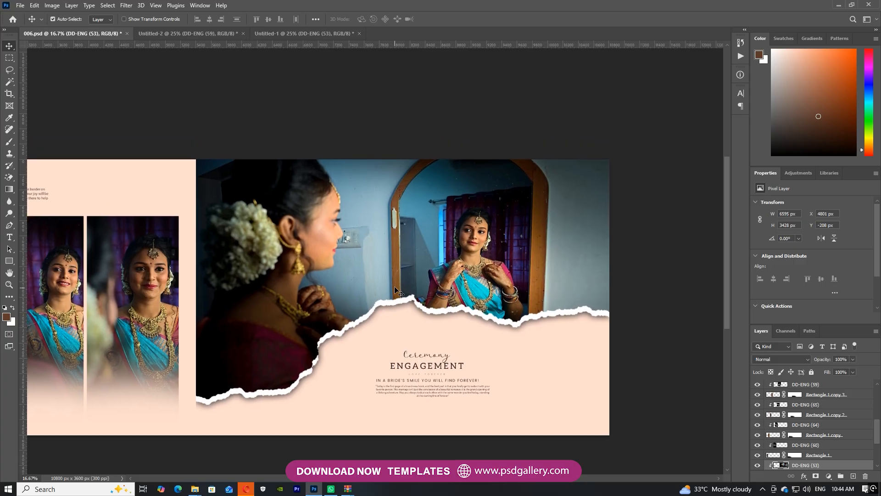
pyautogui.hotkey('ctrl', '+')
pyautogui.hotkey('ctrl', '+')
pyautogui.hotkey('ctrl', '+')
pyautogui.scroll(-2, 354, 266)
pyautogui.rightClick(353, 278)
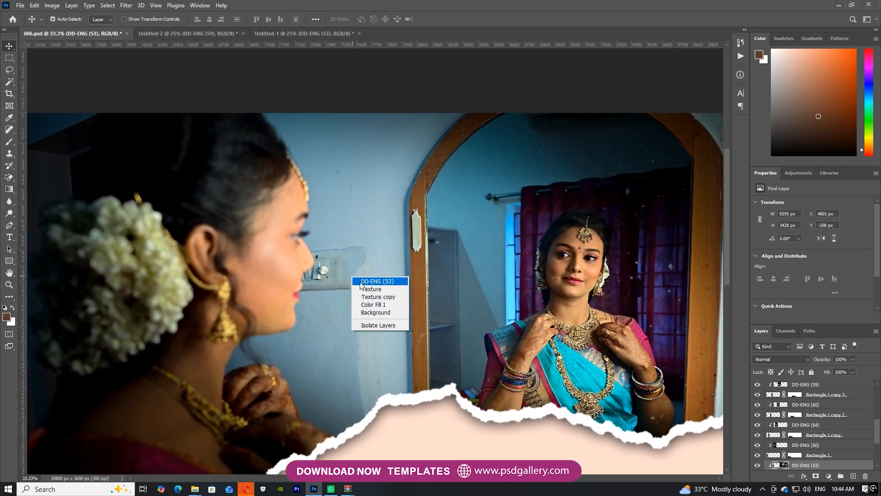
pyautogui.click(367, 288)
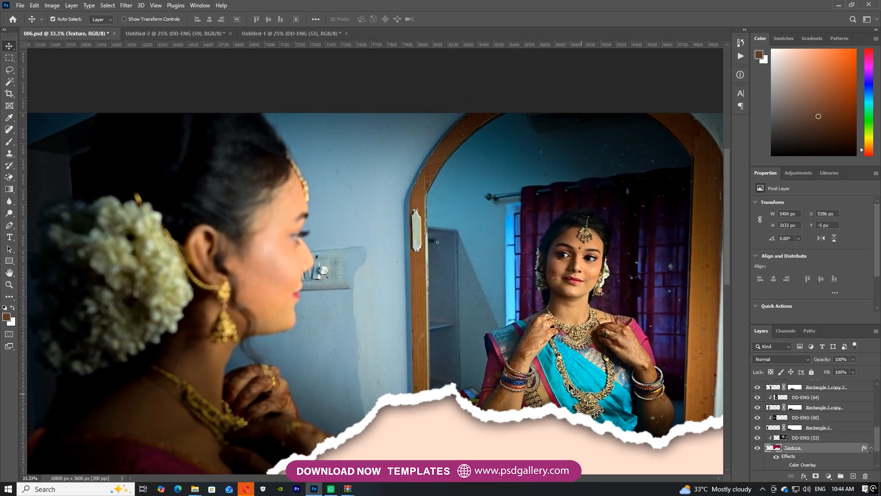
pyautogui.rightClick(422, 244)
pyautogui.click(448, 248)
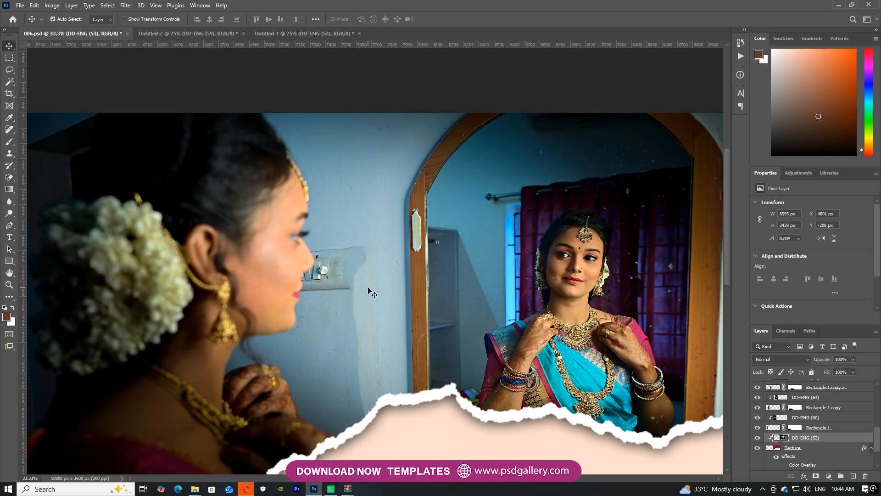
# - Trace a Pen path from the bride's lips along her nose and over the top of the wall switchboard
pyautogui.press('p')
pyautogui.scroll(2, 328, 282)
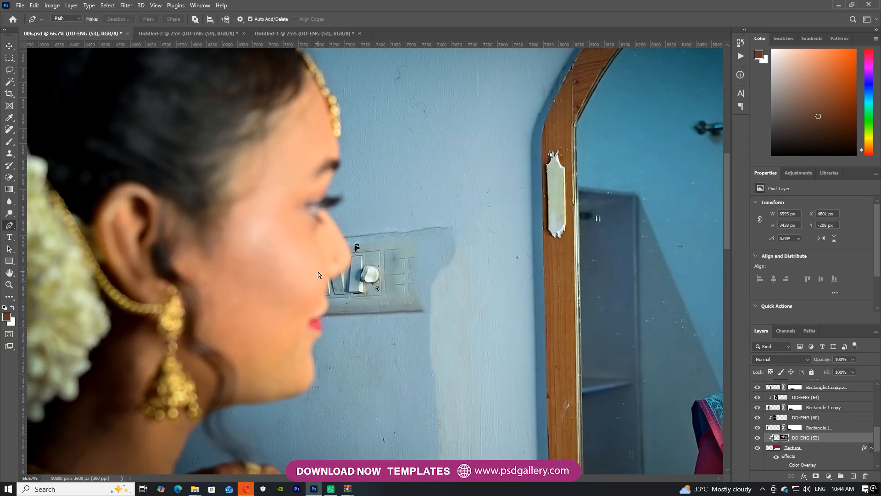
pyautogui.scroll(3, 318, 272)
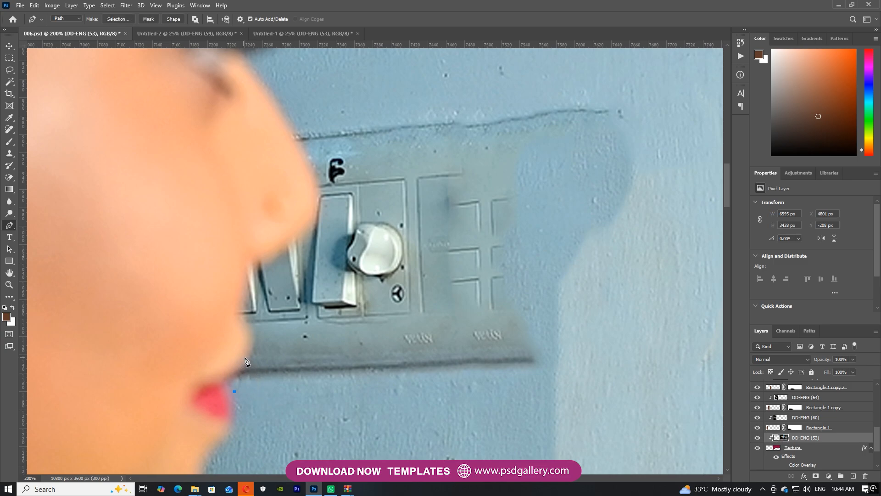
pyautogui.moveTo(231, 377); pyautogui.dragTo(244, 358)
pyautogui.moveTo(242, 329); pyautogui.dragTo(241, 326)
pyautogui.moveTo(239, 287); pyautogui.dragTo(280, 238)
pyautogui.moveTo(312, 203); pyautogui.dragTo(312, 183)
pyautogui.moveTo(281, 117); pyautogui.dragTo(271, 97)
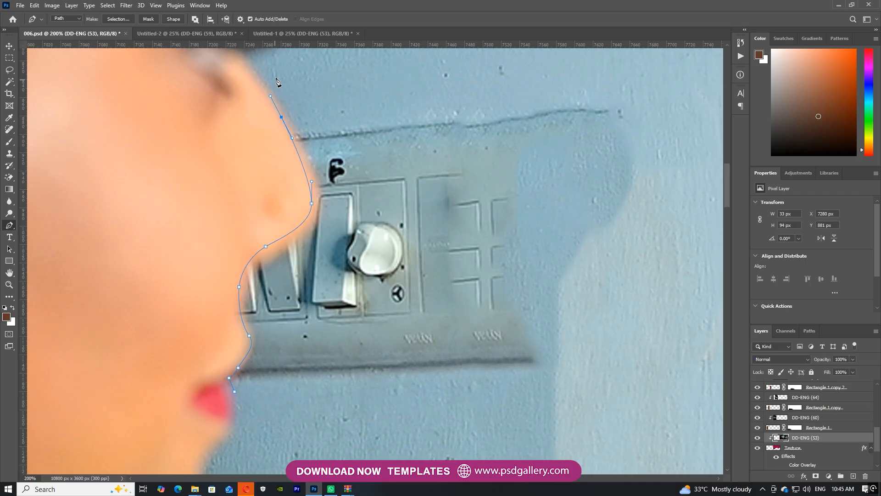
pyautogui.moveTo(324, 78); pyautogui.dragTo(339, 70)
pyautogui.moveTo(640, 105); pyautogui.dragTo(659, 134)
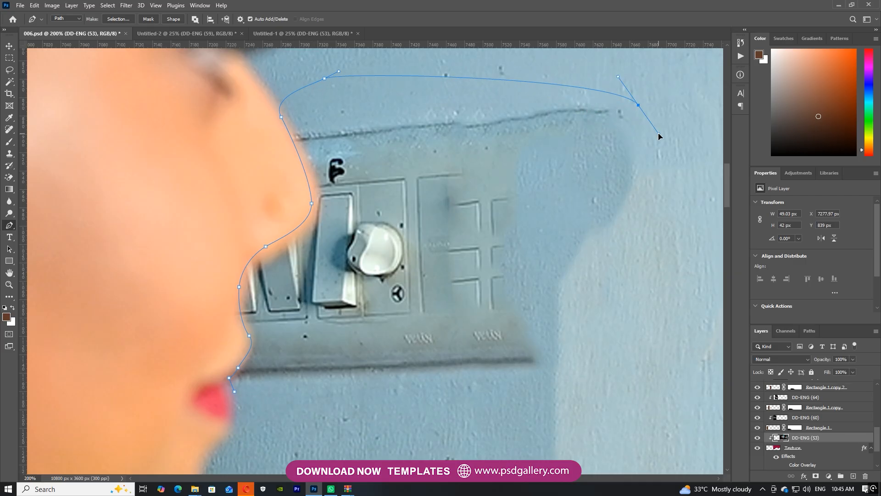
# - Close the path around the wall area below the switchboard, ending at the lips, and convert it to a selection
pyautogui.hotkey('ctrl', '-')
pyautogui.hotkey('ctrl', '-')
pyautogui.moveTo(561, 365); pyautogui.dragTo(493, 410)
pyautogui.scroll(-2, 459, 386)
pyautogui.moveTo(428, 361); pyautogui.dragTo(407, 369)
pyautogui.moveTo(347, 365); pyautogui.dragTo(318, 344)
pyautogui.click(302, 311)
pyautogui.click(287, 237)
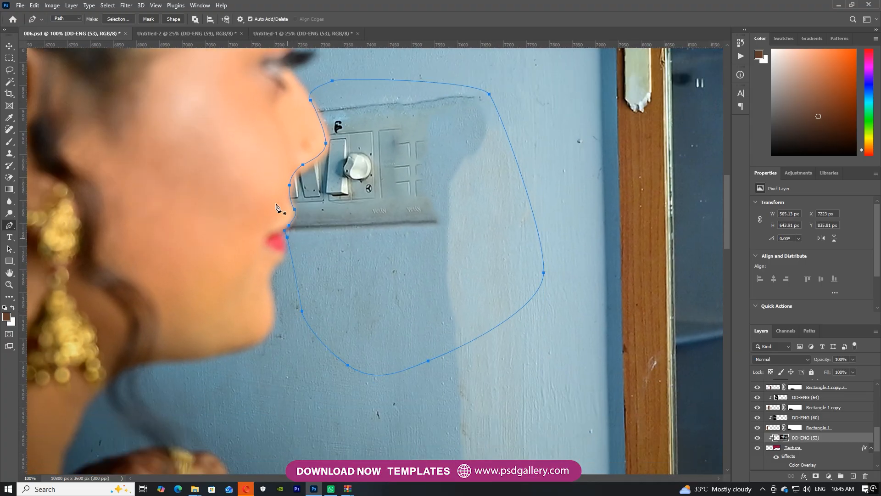
pyautogui.click(126, 23)
pyautogui.press('Return')
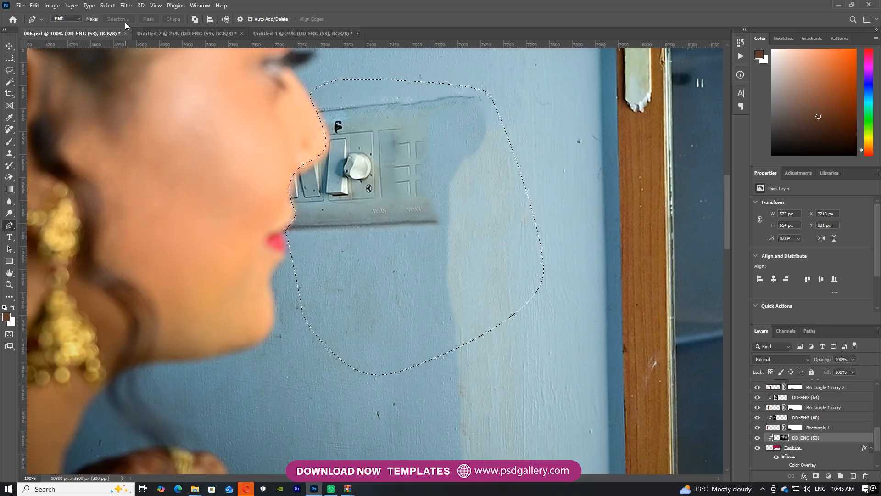
# - Cover the switchboard inside the selection with cloned wall texture, using the Clone Stamp with a much smaller brush
pyautogui.press('s')
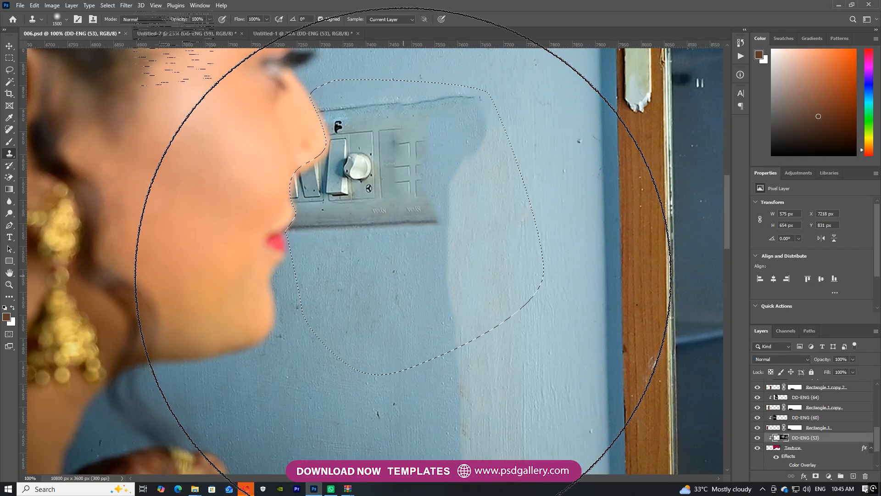
pyautogui.press('[')
pyautogui.press('[')
pyautogui.press('[')
pyautogui.press('[')
pyautogui.press('[')
pyautogui.press('[')
pyautogui.press('[')
pyautogui.press('[')
pyautogui.press('[')
pyautogui.press('[')
pyautogui.press('[')
pyautogui.press('[')
pyautogui.press('[')
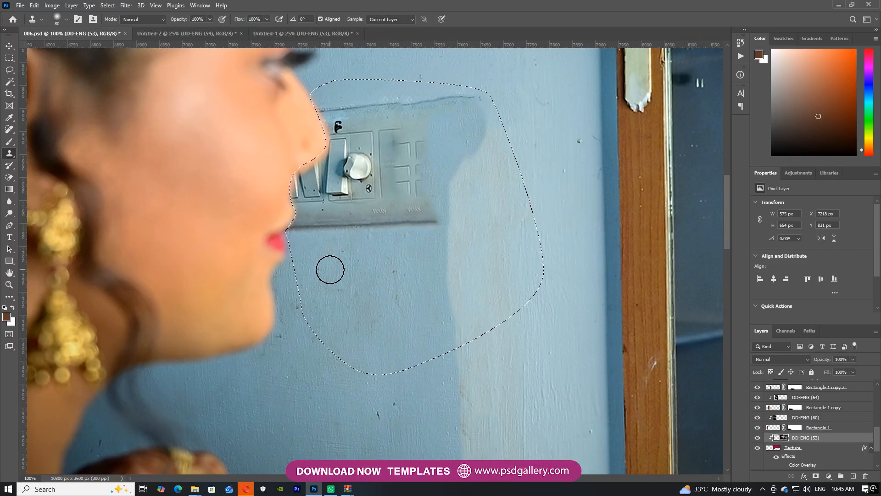
pyautogui.press(']')
pyautogui.press(']')
pyautogui.moveTo(305, 223)
pyautogui.mouseDown()
pyautogui.moveTo(315, 157)
pyautogui.moveTo(301, 184)
pyautogui.moveTo(315, 207)
pyautogui.moveTo(312, 236)
pyautogui.moveTo(325, 95)
pyautogui.mouseUp()
pyautogui.moveTo(350, 259)
pyautogui.mouseDown()
pyautogui.moveTo(340, 238)
pyautogui.moveTo(410, 204)
pyautogui.moveTo(335, 173)
pyautogui.moveTo(388, 180)
pyautogui.moveTo(380, 116)
pyautogui.moveTo(459, 103)
pyautogui.moveTo(409, 201)
pyautogui.moveTo(415, 222)
pyautogui.moveTo(406, 263)
pyautogui.moveTo(417, 157)
pyautogui.moveTo(401, 157)
pyautogui.moveTo(360, 188)
pyautogui.moveTo(341, 123)
pyautogui.mouseUp()
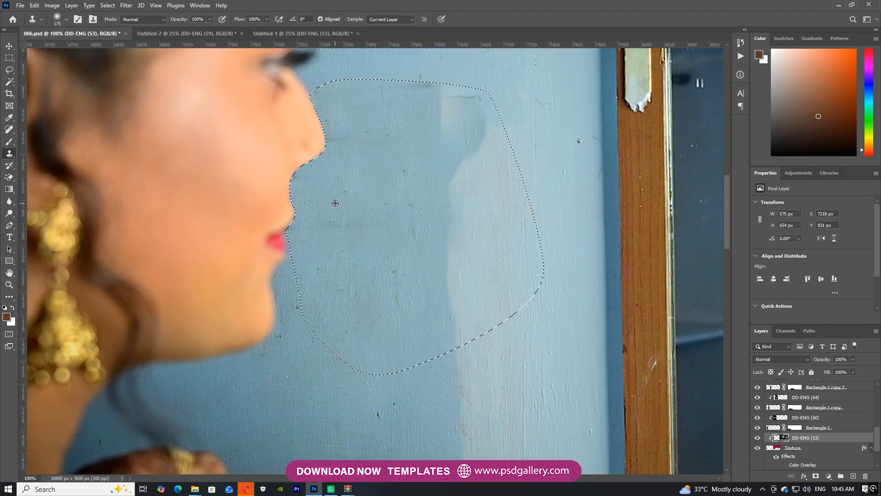
# - Clone clean wall over the remaining marks beside the bride's face and clear the selection
pyautogui.keyDown('alt'); pyautogui.click(365, 169); pyautogui.keyUp('alt')
pyautogui.click(426, 90)
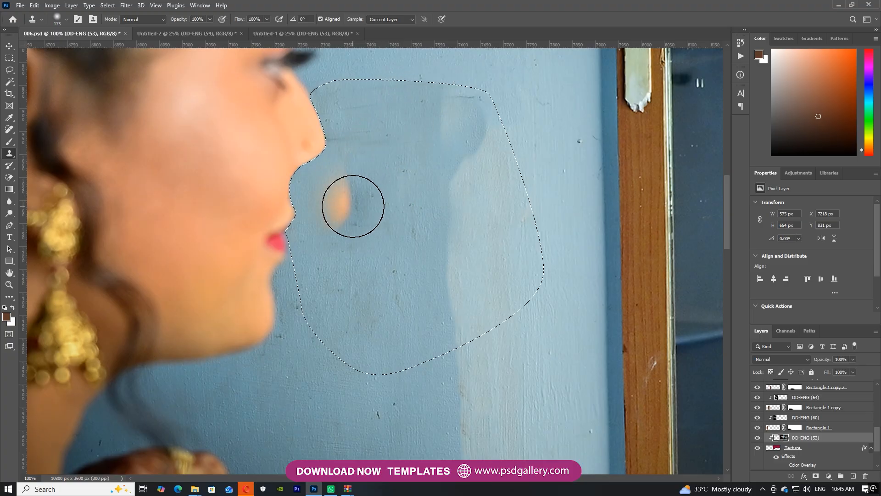
pyautogui.keyDown('alt'); pyautogui.click(340, 220); pyautogui.keyUp('alt')
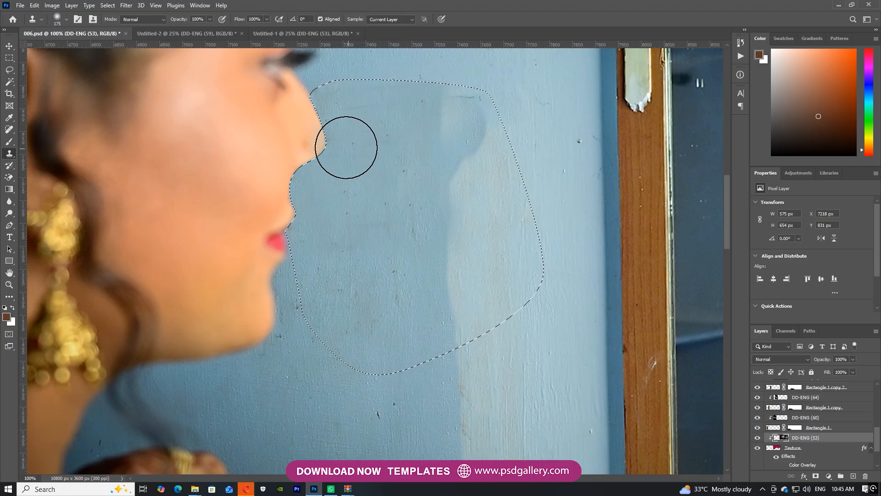
pyautogui.hotkey('ctrl', 'd')
# - Enlarge the clone brush to 300 px and blend the edge of the dark patch into the lighter wall
pyautogui.hotkey('ctrl', '-')
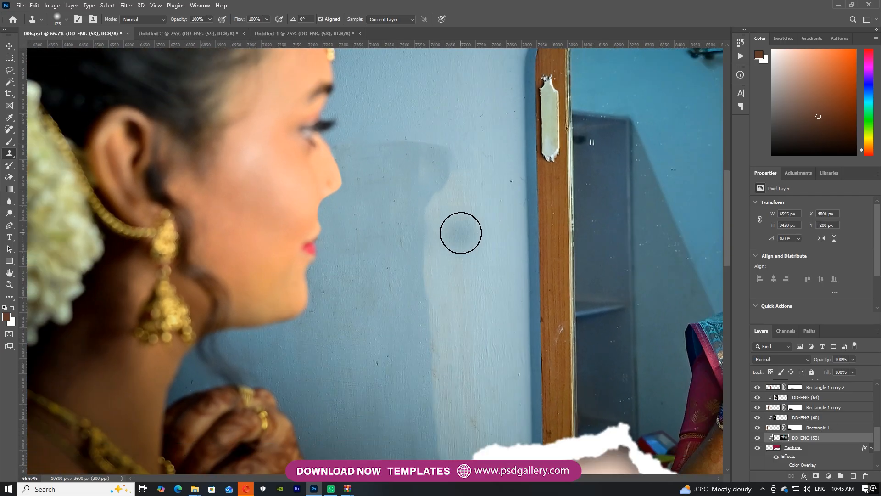
pyautogui.press(']')
pyautogui.press(']')
pyautogui.press(']')
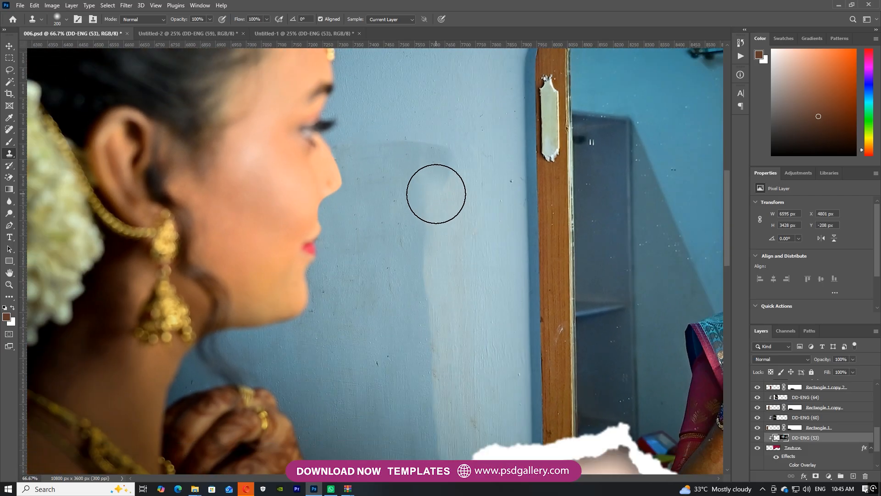
pyautogui.click(427, 165)
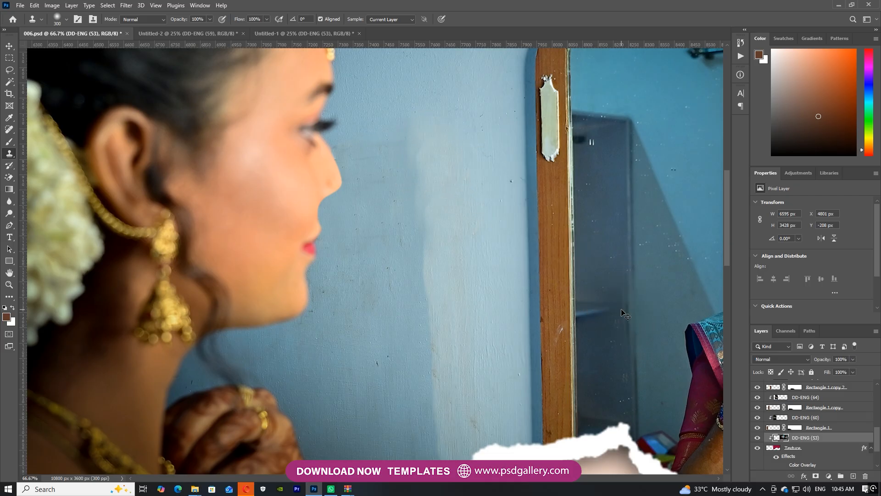
# - Remove the small spots on the mirror reflection and the bride's cheek with the Spot Healing Brush
pyautogui.hotkey('ctrl', '-')
pyautogui.moveTo(586, 247); pyautogui.dragTo(372, 333)
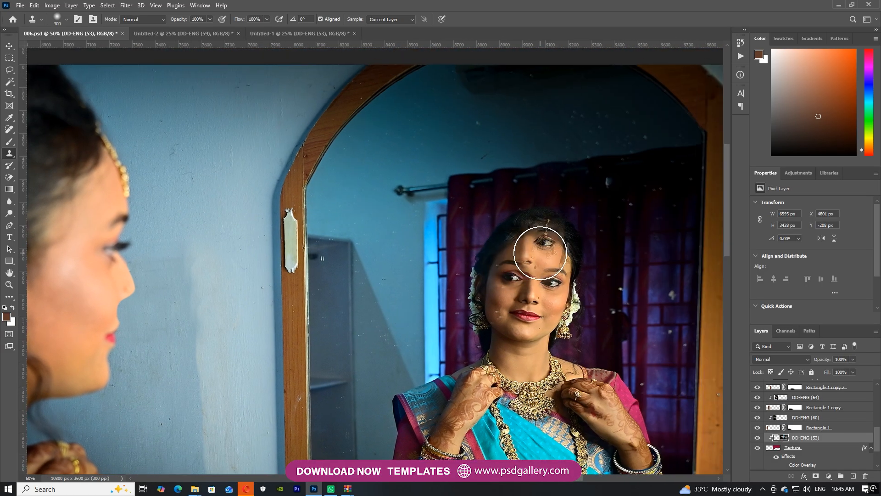
pyautogui.press('j')
pyautogui.moveTo(516, 180); pyautogui.dragTo(424, 212)
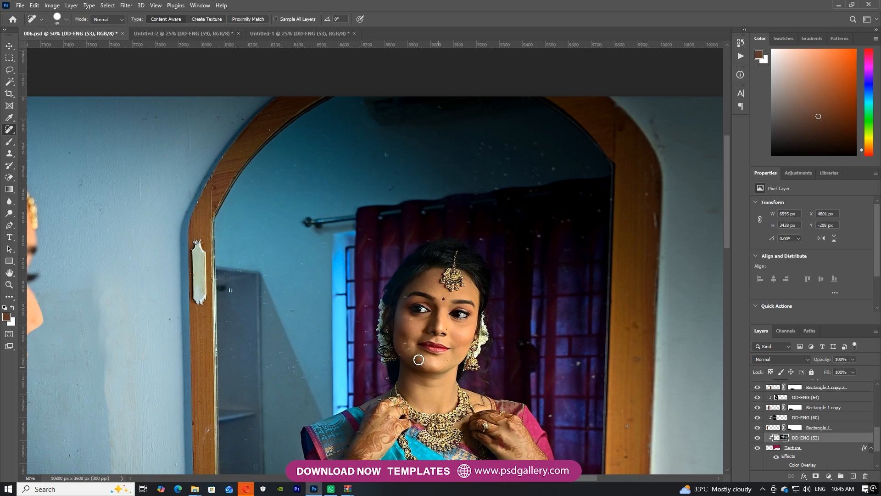
pyautogui.click(405, 343)
# - Heal away the white plate and scratches on the mirror's wooden frame and the small marks on the reflected cabinet
pyautogui.scroll(-2, 436, 235)
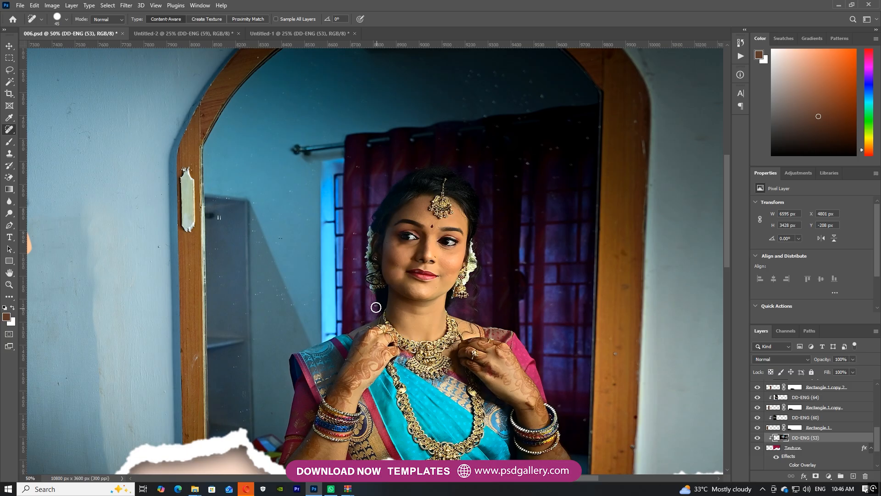
pyautogui.click(219, 218)
pyautogui.moveTo(197, 235)
pyautogui.mouseDown()
pyautogui.moveTo(187, 175)
pyautogui.moveTo(192, 229)
pyautogui.mouseUp()
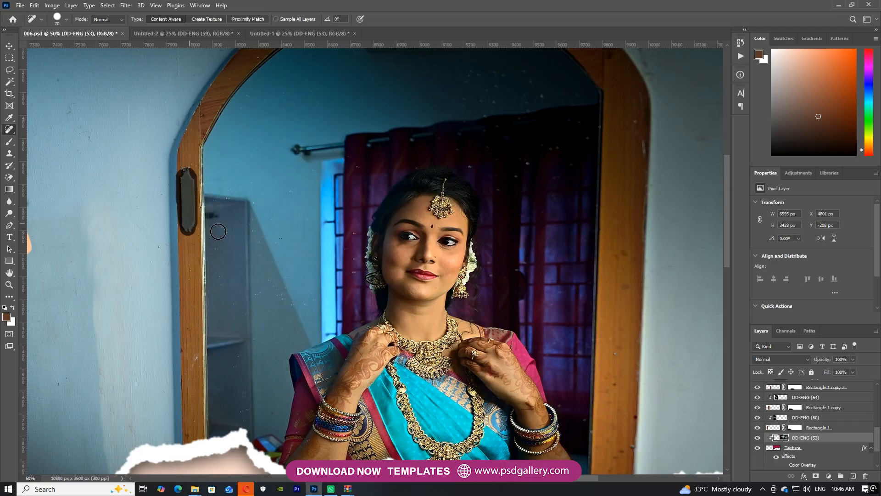
pyautogui.click(195, 359)
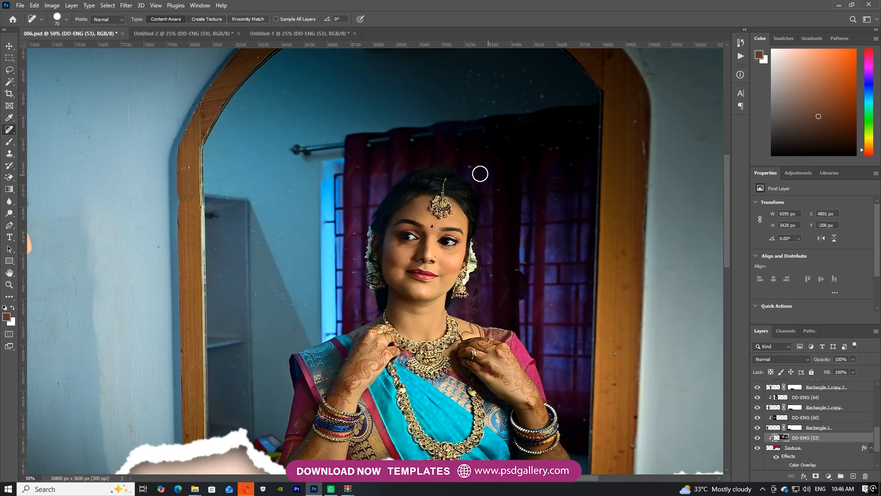
pyautogui.moveTo(639, 128); pyautogui.dragTo(643, 151)
# - Review the retouched wall and mirror in the torn-edge photo at several zoom levels
pyautogui.hotkey('ctrl', '-')
pyautogui.hotkey('ctrl', '-')
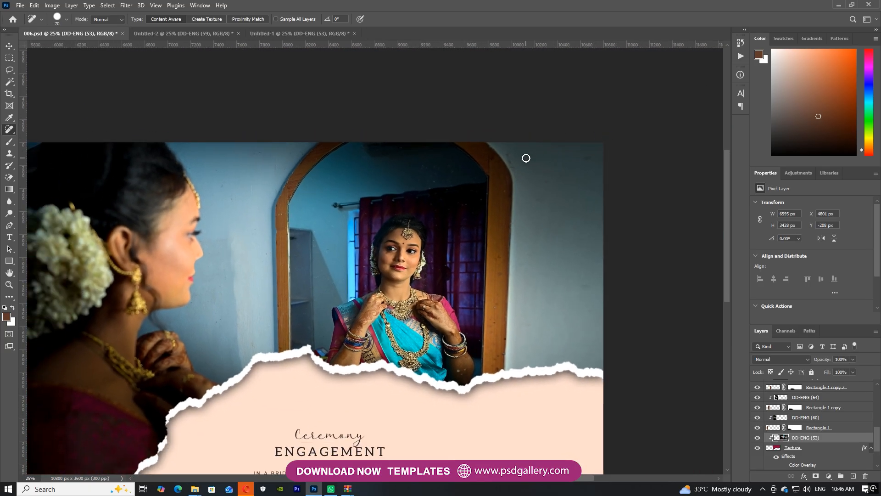
pyautogui.press('v')
pyautogui.moveTo(390, 275); pyautogui.dragTo(374, 237)
pyautogui.rightClick(374, 237)
pyautogui.moveTo(321, 249); pyautogui.dragTo(388, 254)
pyautogui.rightClick(422, 234)
pyautogui.click(446, 239)
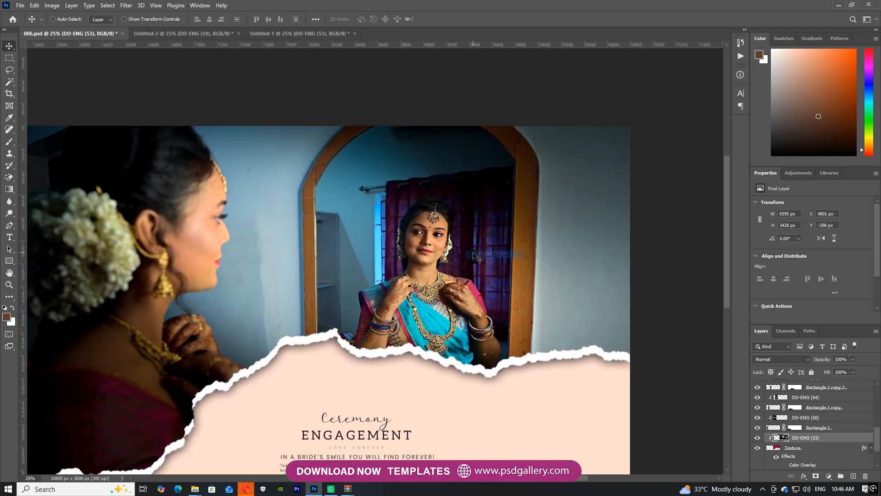
pyautogui.scroll(1, 464, 249)
pyautogui.rightClick(351, 258)
pyautogui.click(362, 263)
pyautogui.moveTo(321, 343); pyautogui.dragTo(503, 265)
pyautogui.scroll(-1, 503, 265)
pyautogui.scroll(-1, 575, 260)
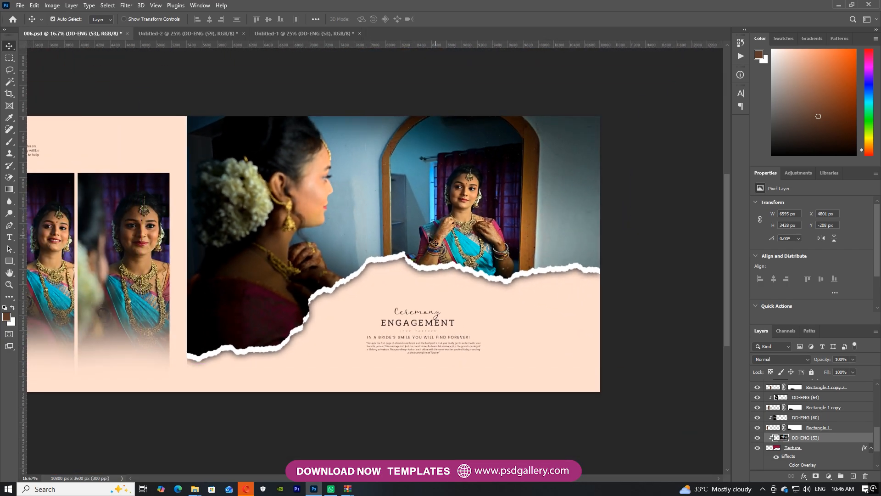
pyautogui.moveTo(572, 253); pyautogui.dragTo(356, 258)
pyautogui.rightClick(457, 225)
pyautogui.click(477, 231)
pyautogui.hscroll(3, 440, 276)
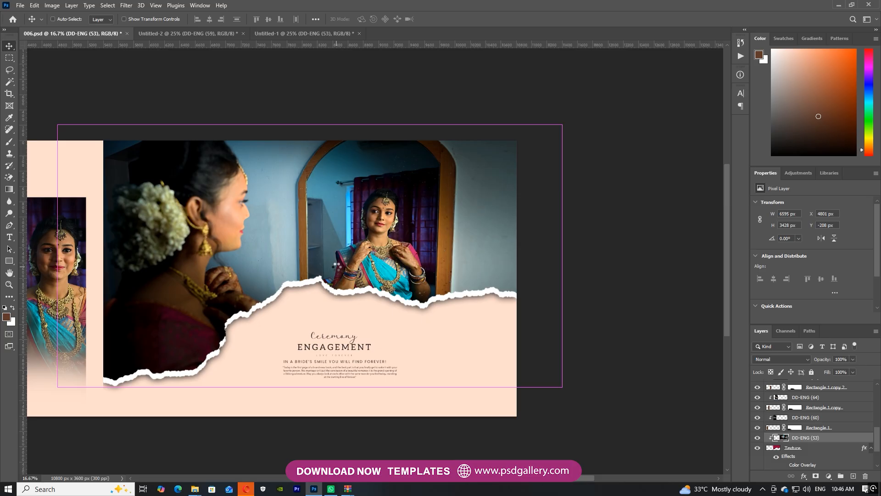
# - Open the Camera Raw Filter for the DD-ENG (53) photo and draw a wide radial gradient mask over the bride and mirror
pyautogui.hotkey('ctrl', 'shift', 'a')
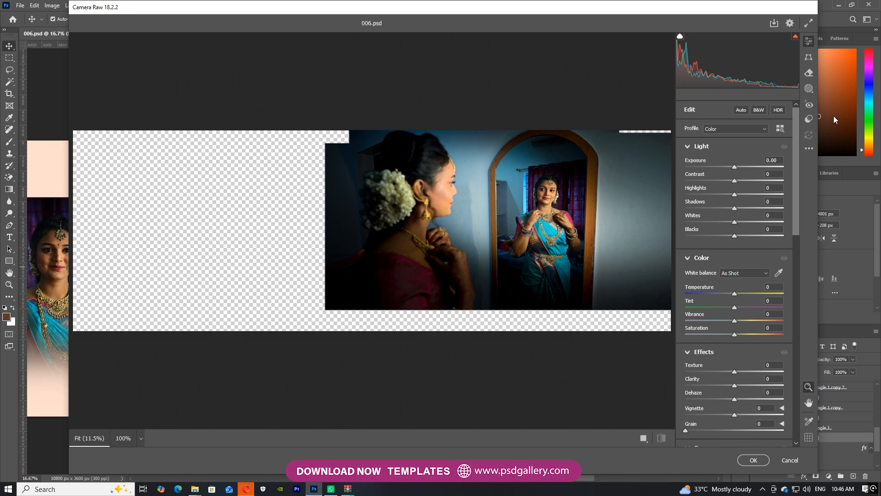
pyautogui.click(809, 88)
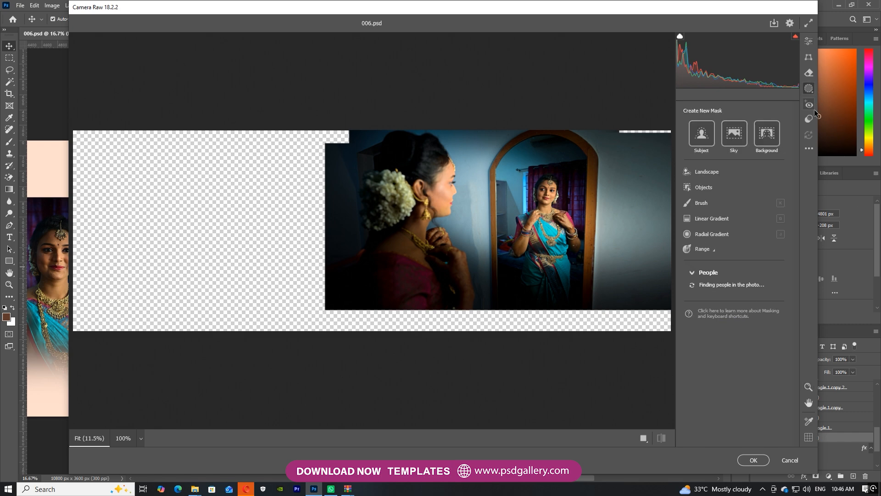
pyautogui.click(712, 234)
pyautogui.moveTo(508, 231); pyautogui.dragTo(555, 199)
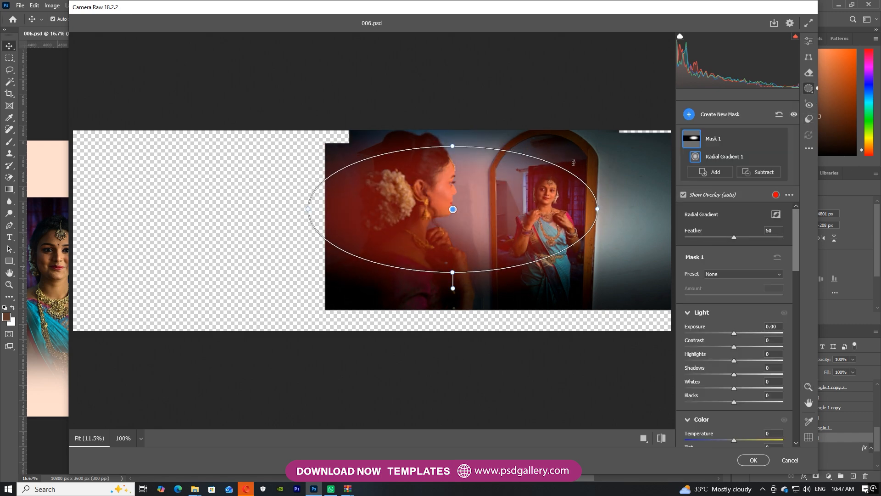
# - Reposition and tilt the radial gradient towards the mirror, invert the mask, and return to the general edit settings
pyautogui.moveTo(558, 154); pyautogui.dragTo(543, 179)
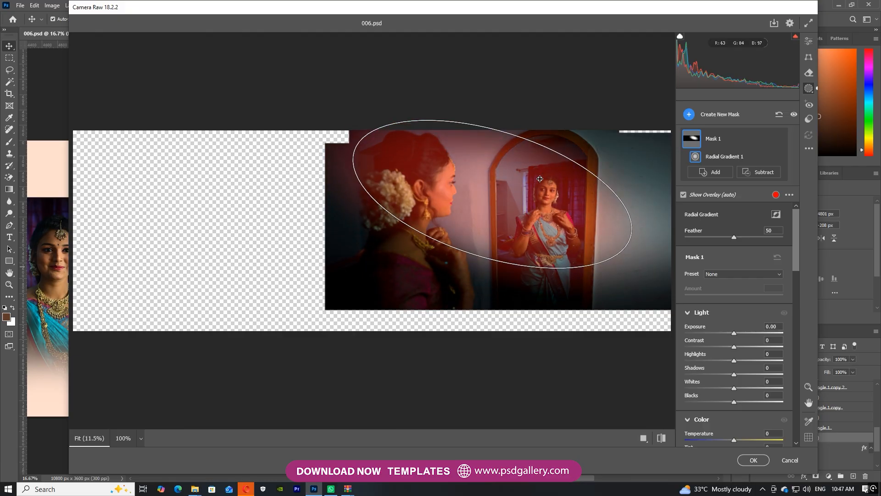
pyautogui.click(775, 215)
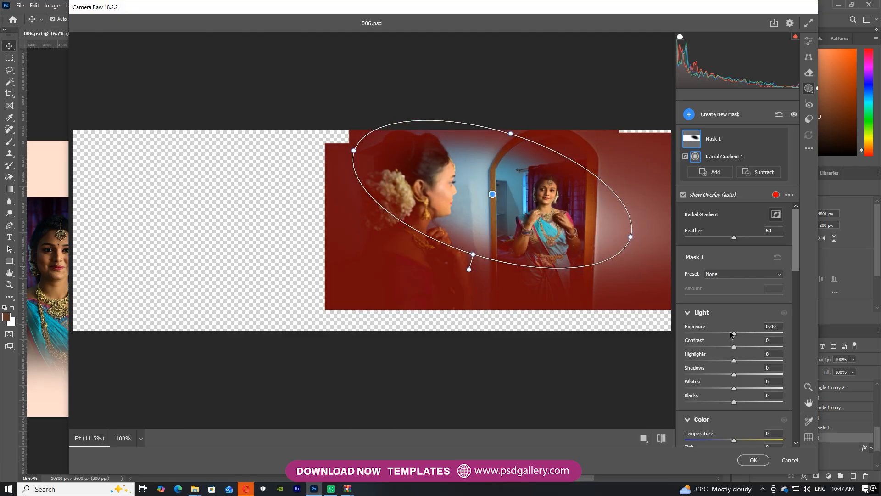
pyautogui.click(808, 42)
# - Convert the mirror photo to black and white with Highlights -29, Shadows +31 and Whites +18
pyautogui.click(763, 110)
pyautogui.moveTo(560, 207); pyautogui.dragTo(602, 212)
pyautogui.moveTo(735, 222); pyautogui.dragTo(749, 208)
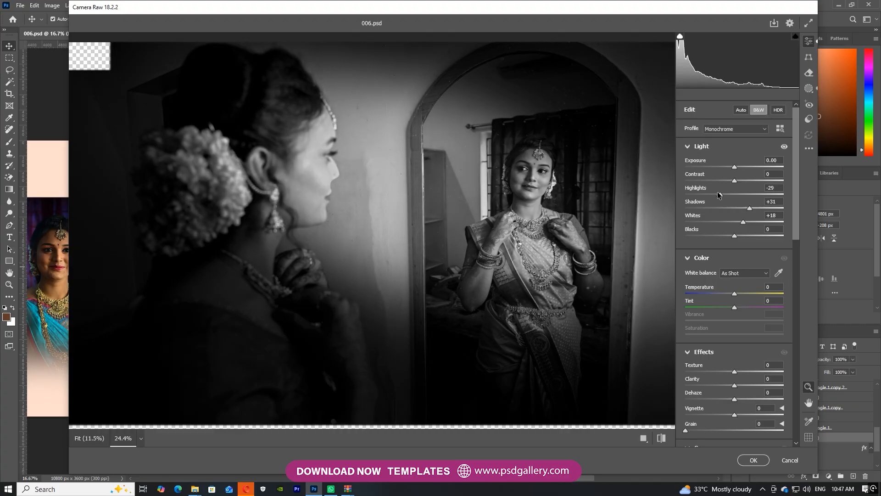
# - Set Sharpening to 67 and Noise Reduction to 44, and apply the Camera Raw Filter to the mirror photo
pyautogui.scroll(-12, 728, 416)
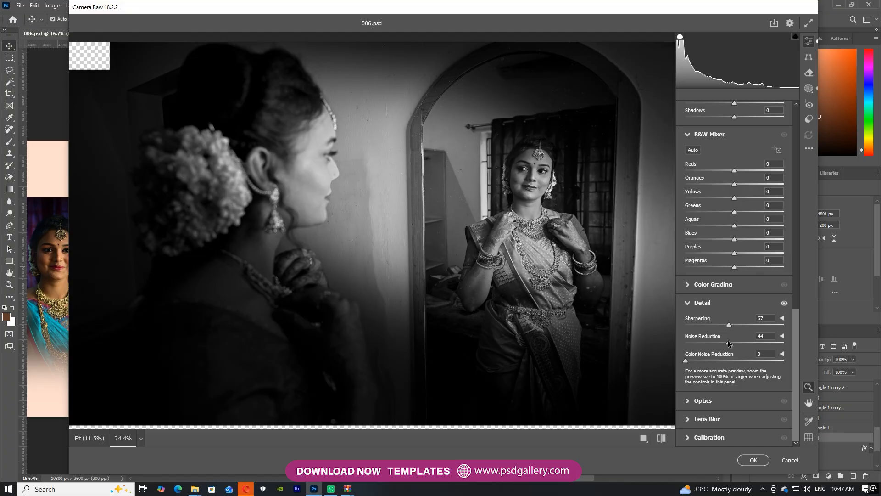
pyautogui.click(751, 342)
pyautogui.click(745, 460)
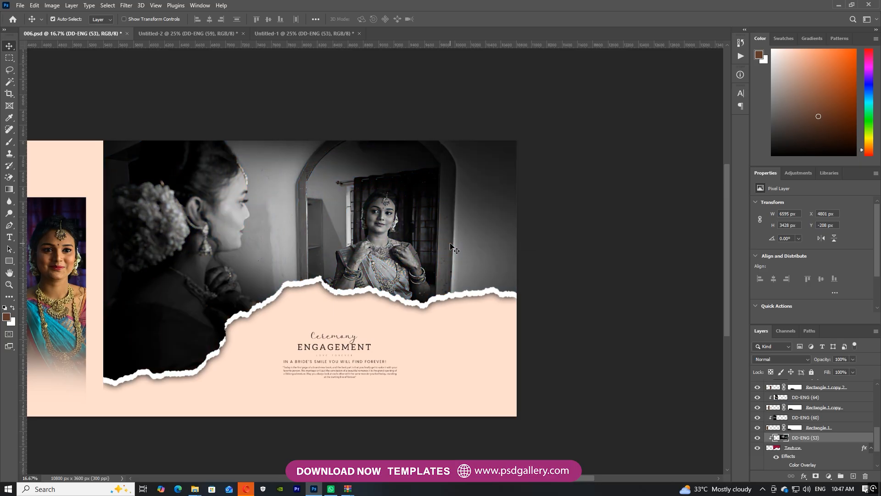
pyautogui.scroll(1, 365, 237)
pyautogui.rightClick(369, 216)
pyautogui.press('Escape')
pyautogui.press('o')
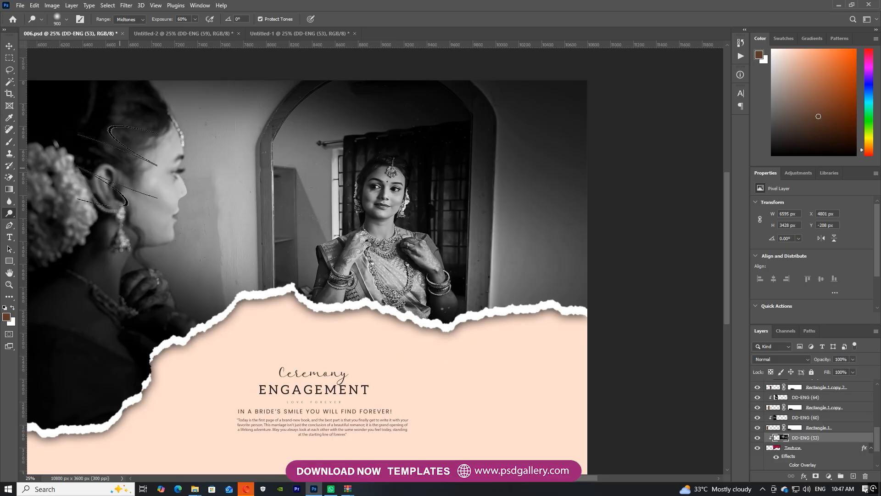
pyautogui.moveTo(303, 221); pyautogui.dragTo(256, 293)
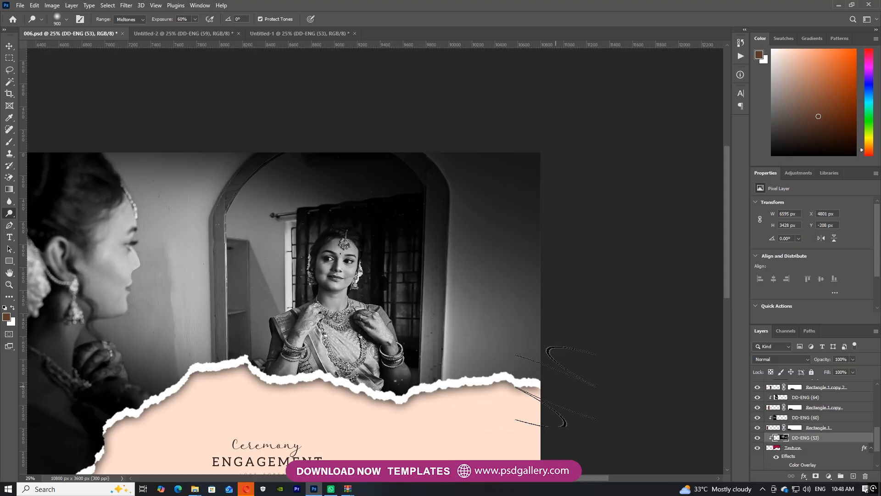
pyautogui.press('b')
pyautogui.hotkey('ctrl', '-')
pyautogui.hotkey('ctrl', '-')
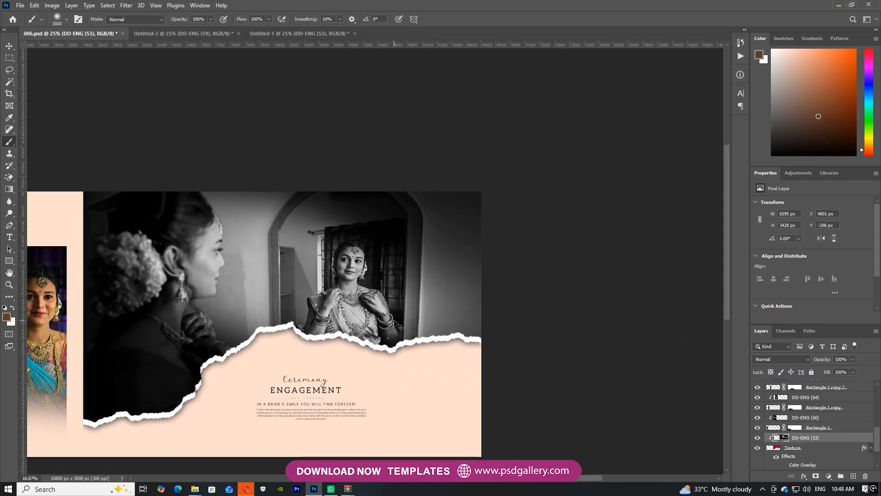
pyautogui.press('v')
pyautogui.hotkey('ctrl', '+')
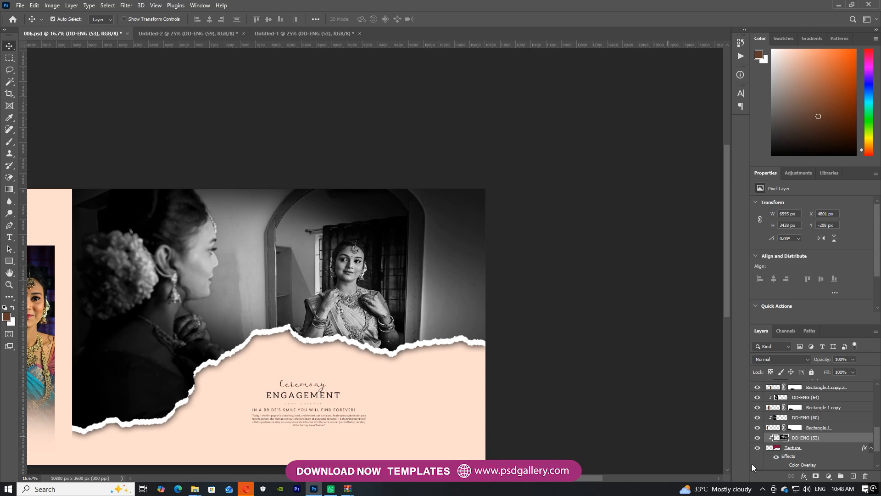
# - Add a new layer above the DD-ENG (53) photo and paint one soft bright-orange brush dab over the mirror's upper edge
pyautogui.hotkey('ctrl', 'shift', 'alt', 'n')
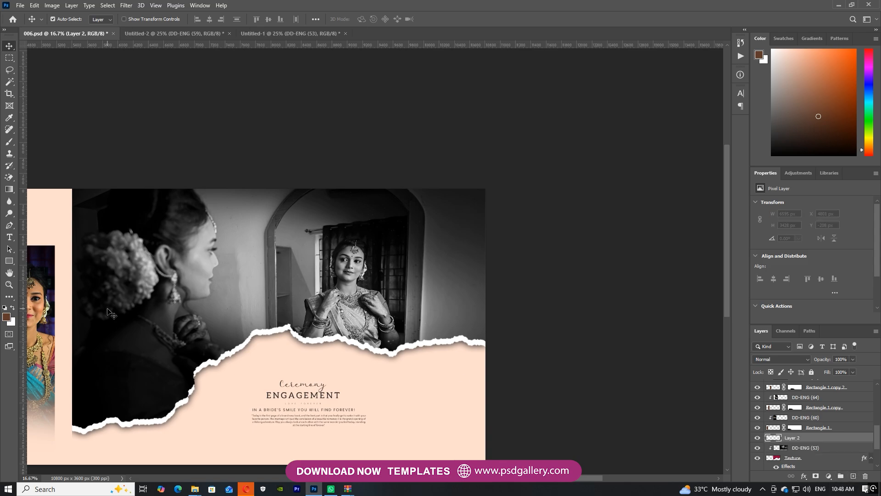
pyautogui.click(6, 316)
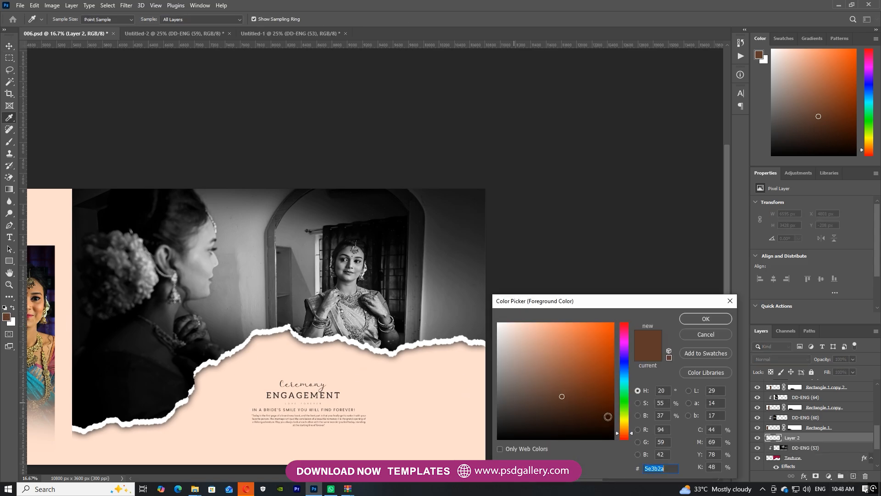
pyautogui.click(585, 330)
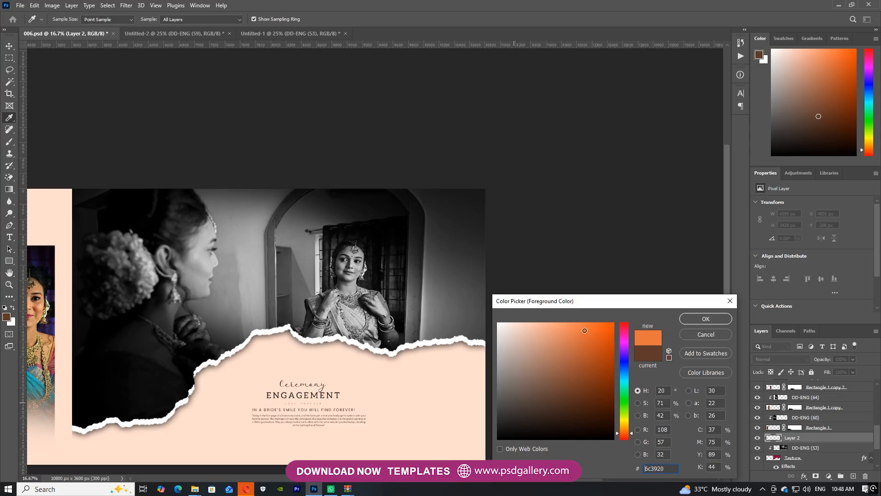
pyautogui.click(687, 322)
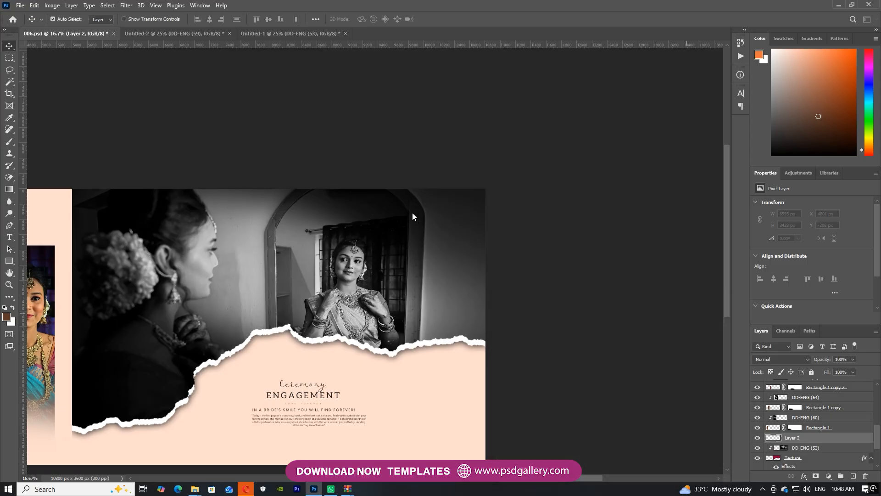
pyautogui.press('b')
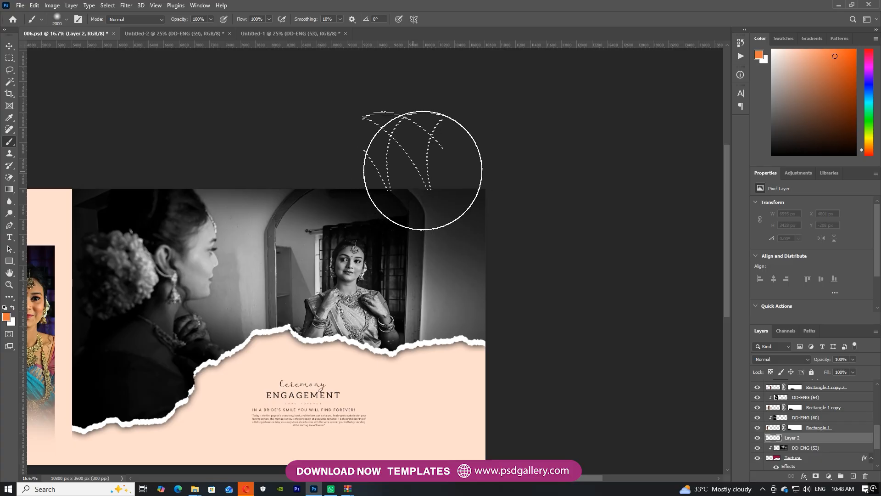
pyautogui.click(423, 170)
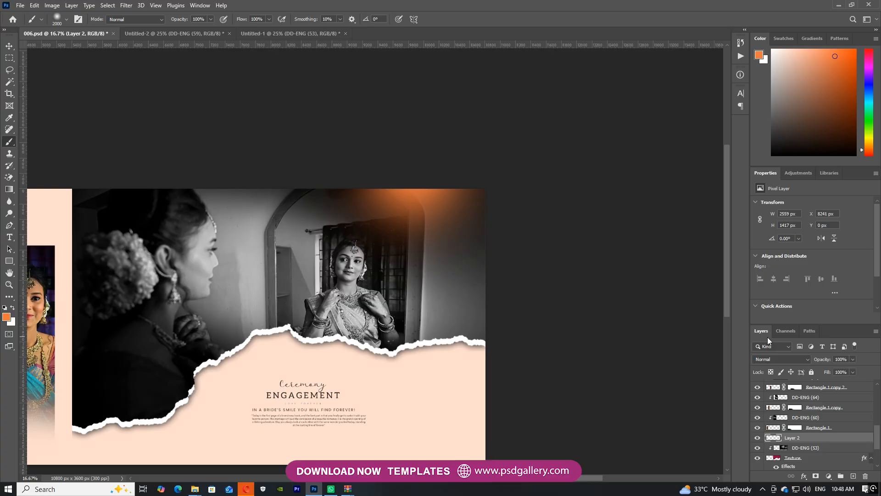
# - Set the orange glow layer's blend mode to Screen and its opacity to 61%
pyautogui.click(794, 359)
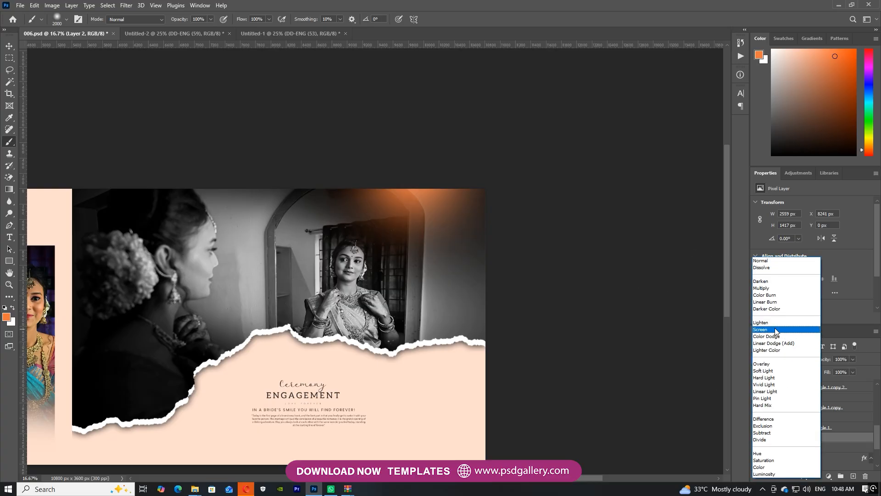
pyautogui.click(775, 329)
pyautogui.moveTo(815, 362); pyautogui.dragTo(804, 362)
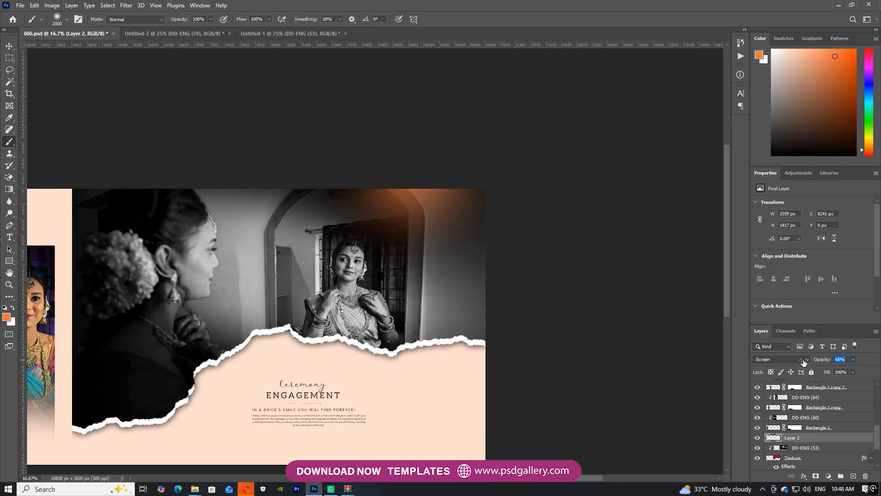
pyautogui.click(9, 46)
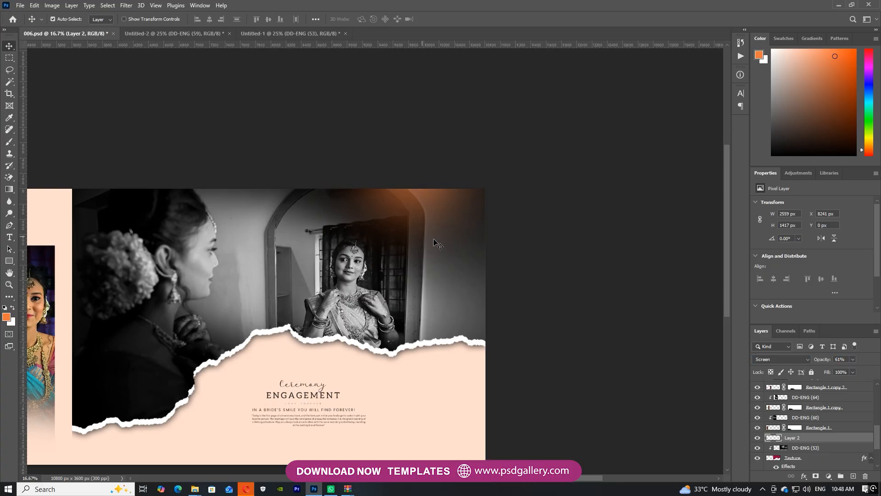
# - Enlarge the orange glow with Free Transform to about 5883 × 3258 px over the mirror photo, leaving its hue and saturation unadjusted
pyautogui.hotkey('ctrl', '-')
pyautogui.moveTo(431, 234); pyautogui.dragTo(360, 218)
pyautogui.hotkey('ctrl', 't')
pyautogui.moveTo(387, 192); pyautogui.dragTo(443, 186)
pyautogui.press('Return')
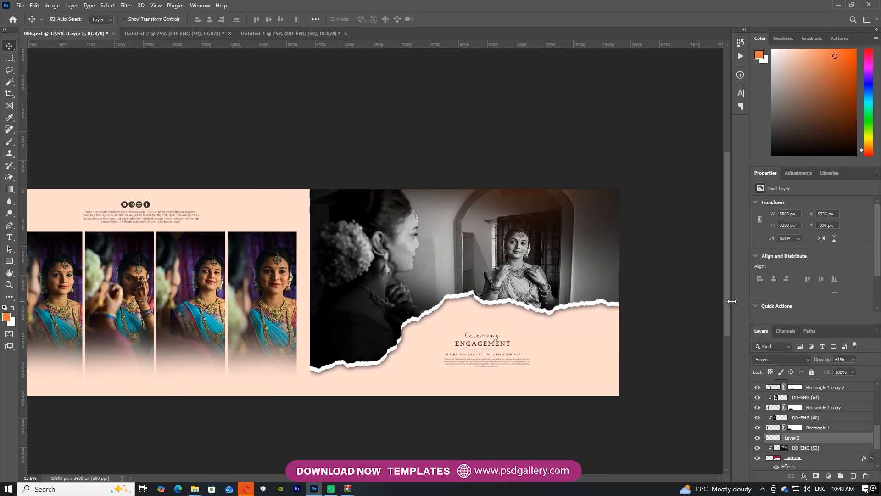
pyautogui.hotkey('ctrl', 'u')
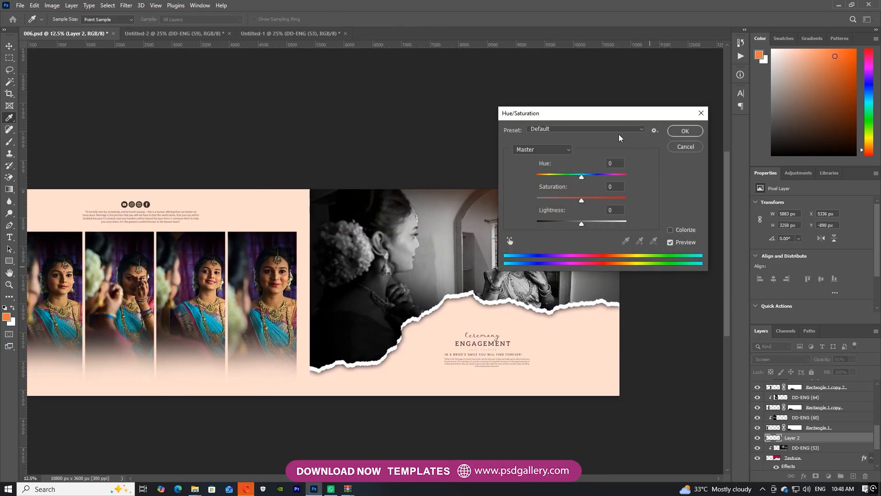
pyautogui.click(684, 131)
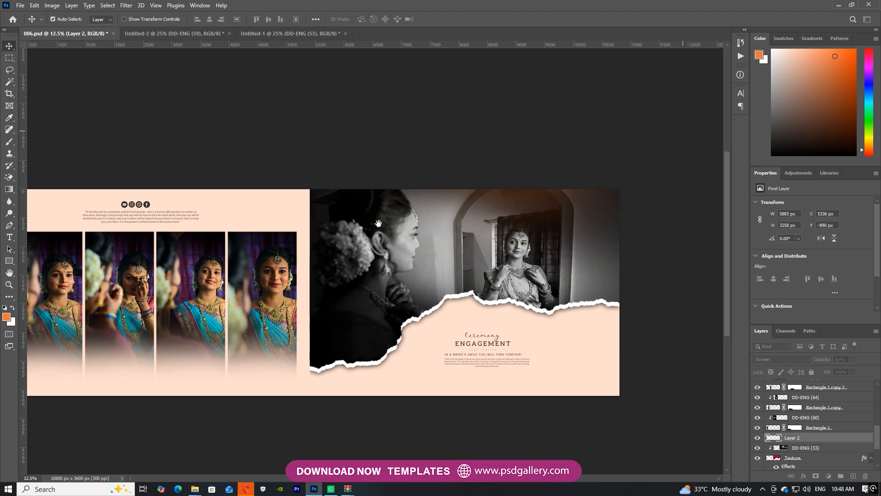
pyautogui.hscroll(-3, 509, 213)
pyautogui.hotkey('ctrl', '+')
pyautogui.rightClick(363, 263)
pyautogui.click(364, 267)
pyautogui.hotkey('ctrl', 't')
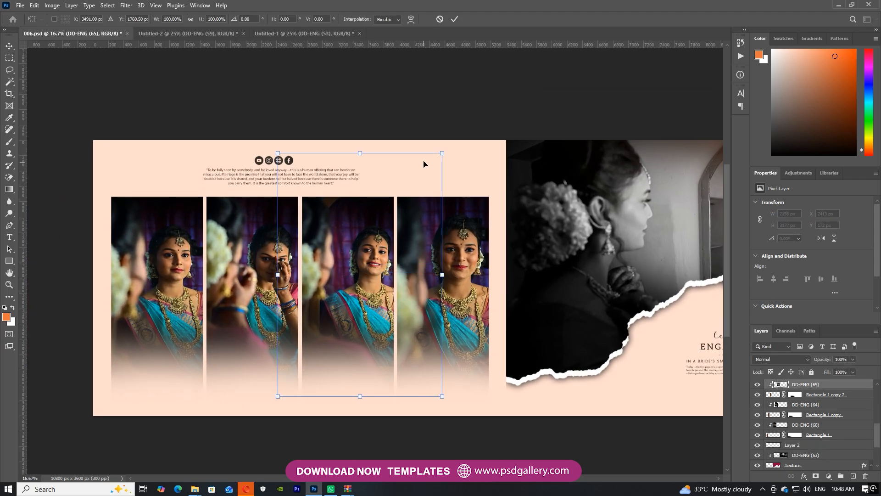
pyautogui.hotkey('alt', 'space')
pyautogui.press('Escape')
pyautogui.press('Escape')
pyautogui.rightClick(452, 286)
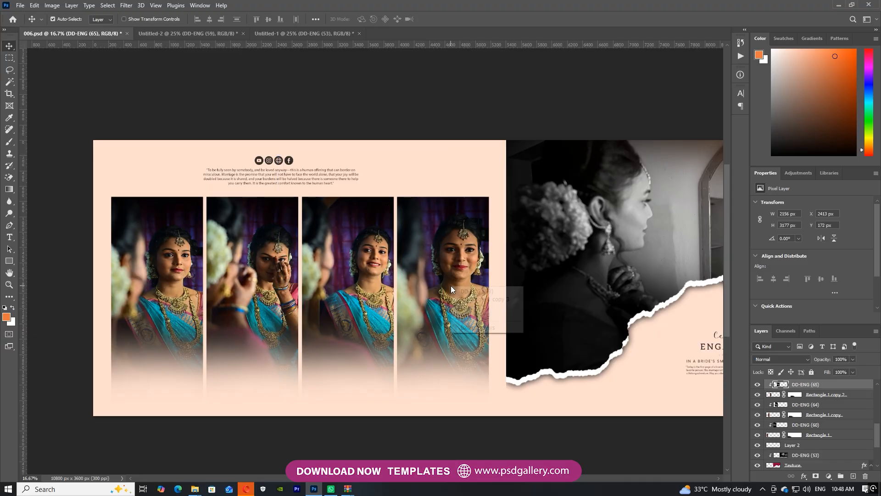
pyautogui.click(480, 291)
pyautogui.moveTo(479, 290); pyautogui.dragTo(399, 295)
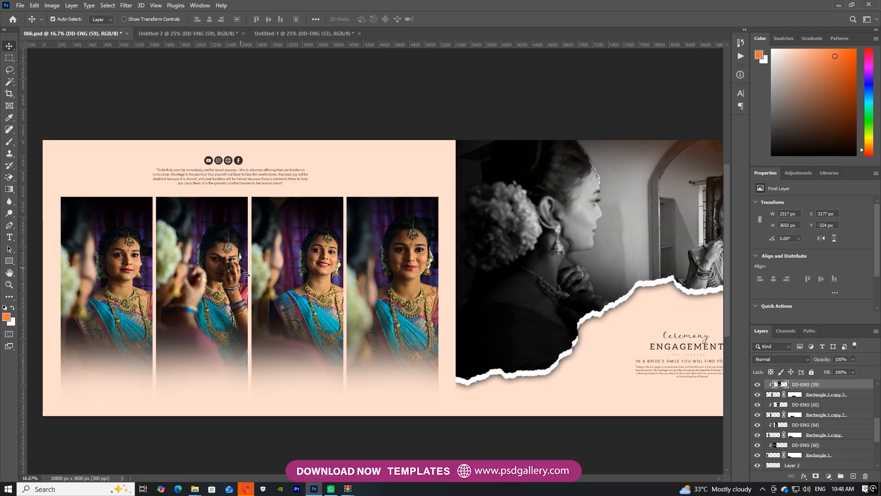
# - Shift the quote text and the row of social media icons sideways to centre them above the four bride photos
pyautogui.rightClick(261, 176)
pyautogui.click(264, 180)
pyautogui.moveTo(227, 164); pyautogui.dragTo(239, 165)
pyautogui.keyDown('ctrl'); pyautogui.rightClick(241, 167); pyautogui.keyUp('ctrl')
pyautogui.click(246, 168)
pyautogui.moveTo(239, 161); pyautogui.dragTo(259, 160)
# - Brighten the DD-ENG (60) photo in the first frame with Levels, setting the white input level to 226
pyautogui.moveTo(299, 259); pyautogui.dragTo(317, 256)
pyautogui.rightClick(188, 307)
pyautogui.click(197, 312)
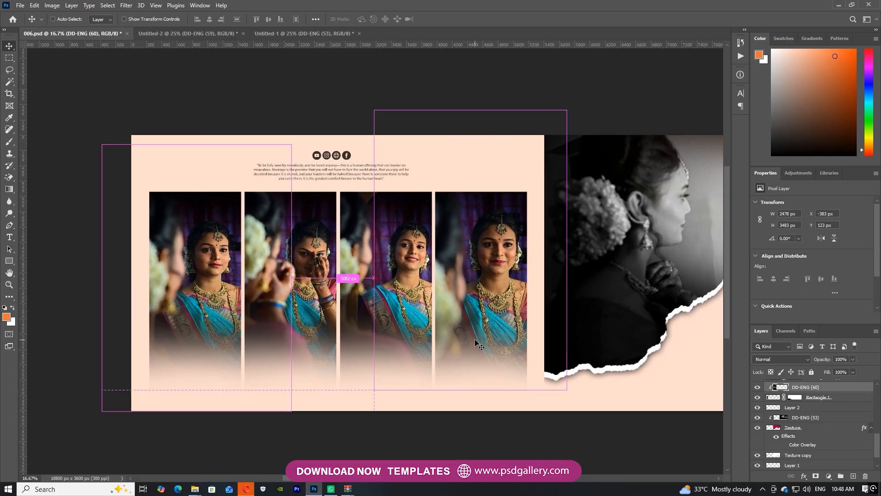
pyautogui.hotkey('ctrl', 'l')
pyautogui.moveTo(730, 228); pyautogui.dragTo(720, 229)
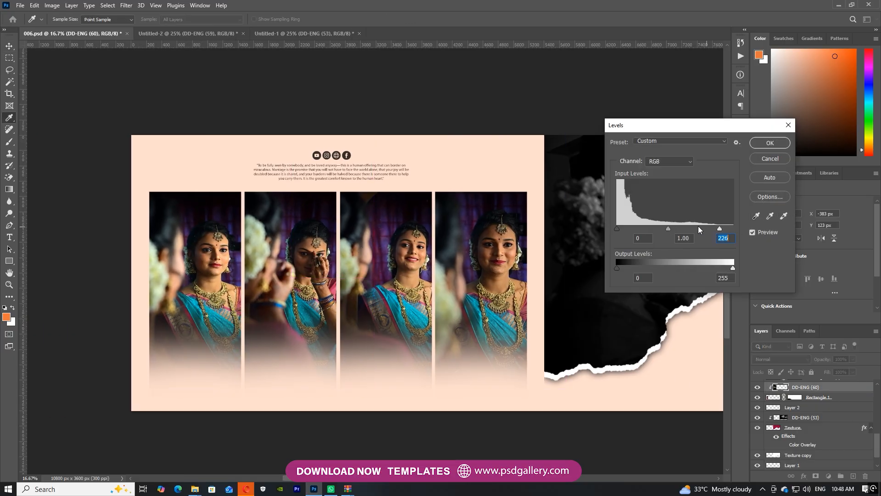
pyautogui.click(770, 143)
# - Brighten the DD-ENG (64) photo in the second frame with Levels, using white input 227 and midtone 1.23
pyautogui.rightClick(316, 268)
pyautogui.click(323, 271)
pyautogui.hotkey('ctrl', '+')
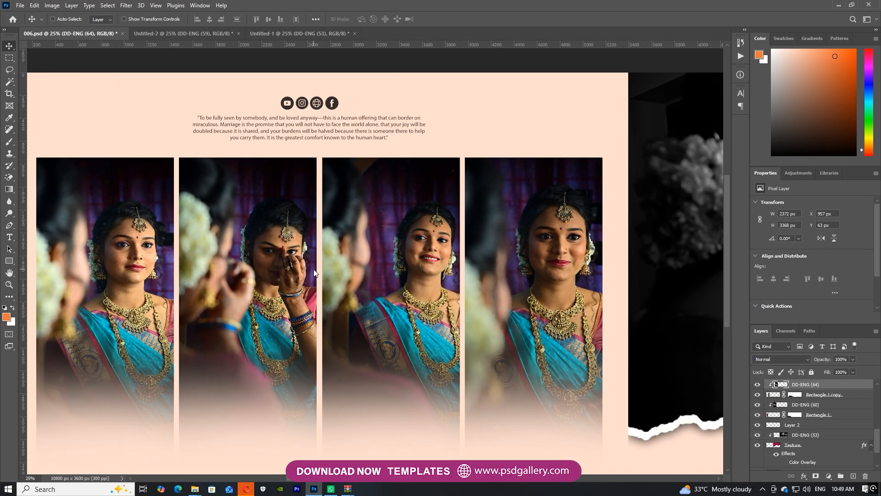
pyautogui.hotkey('ctrl', 'l')
pyautogui.moveTo(733, 228); pyautogui.dragTo(724, 229)
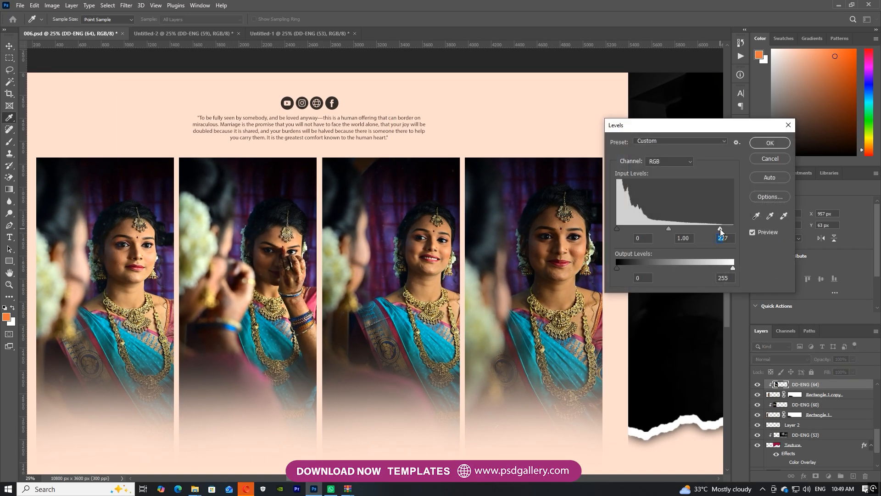
pyautogui.moveTo(669, 229); pyautogui.dragTo(661, 228)
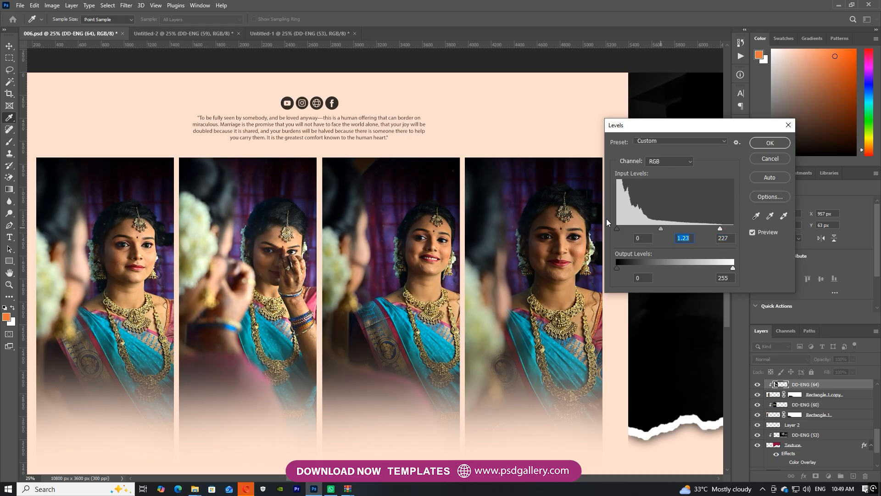
pyautogui.click(770, 143)
# - Brighten the DD-ENG (65) photo in the third frame by slightly lowering its Levels white input
pyautogui.press('v')
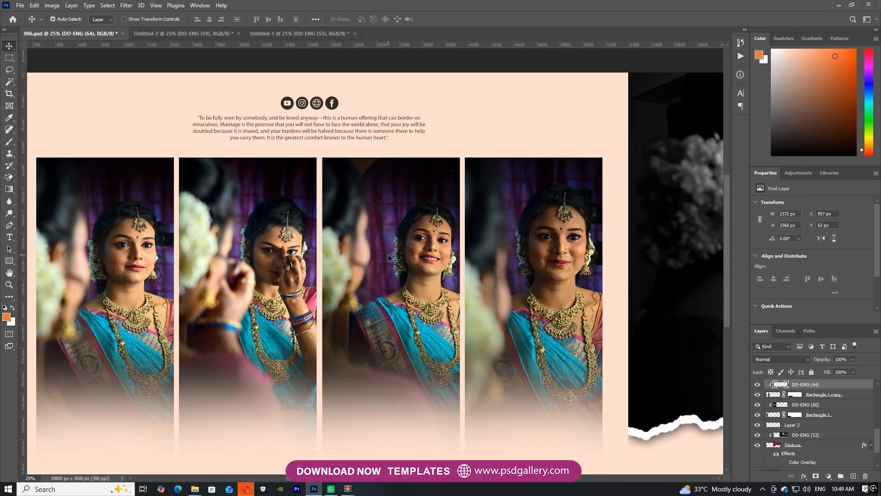
pyautogui.hotkey('ctrl', 'j')
pyautogui.hotkey('ctrl', 'l')
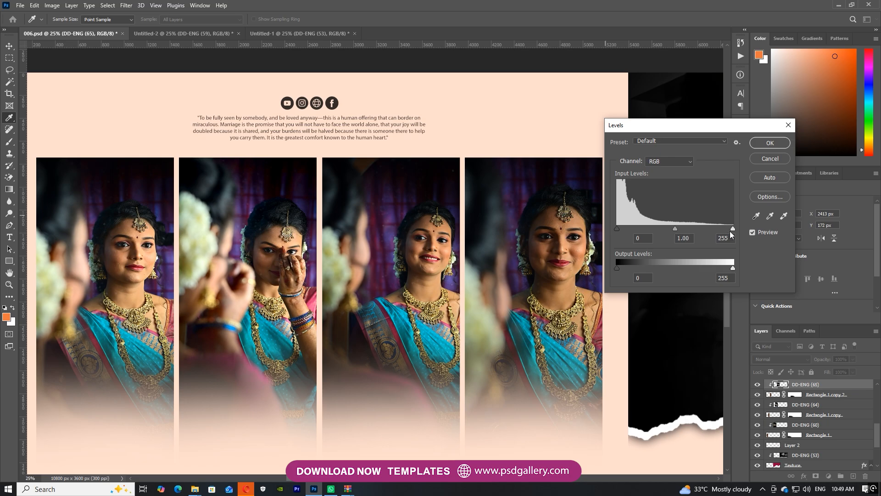
pyautogui.moveTo(729, 230); pyautogui.dragTo(726, 228)
pyautogui.click(770, 143)
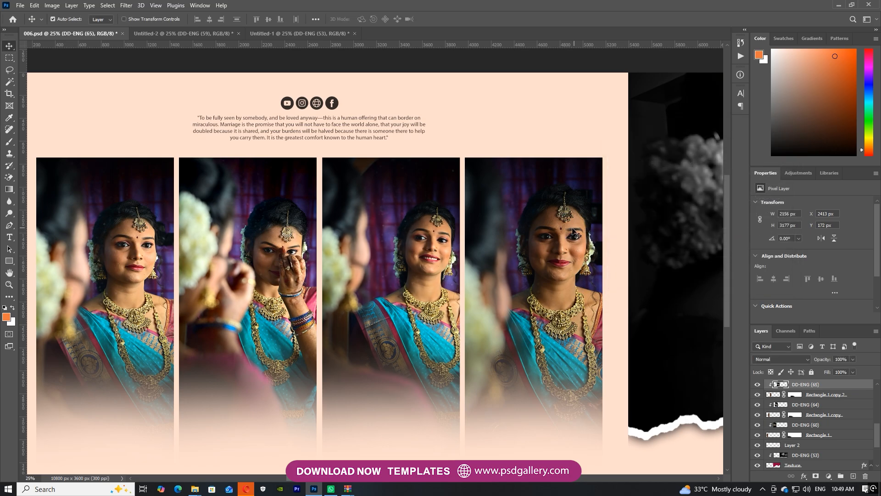
# - Brighten the DD-ENG (59) photo in the fourth frame by lowering its Levels white input
pyautogui.moveTo(581, 247); pyautogui.dragTo(347, 248)
pyautogui.hotkey('ctrl', 'l')
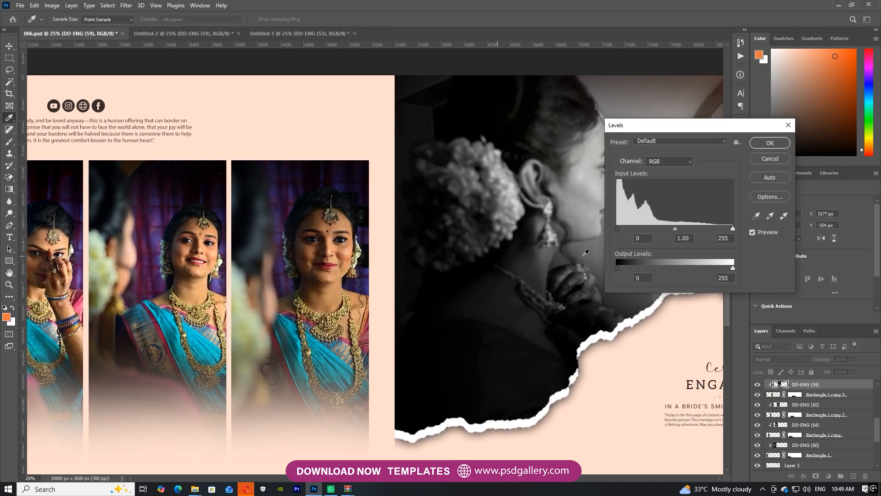
pyautogui.moveTo(673, 228); pyautogui.dragTo(672, 228)
pyautogui.moveTo(732, 228); pyautogui.dragTo(722, 228)
pyautogui.click(770, 143)
# - Open the DD-ENG (60) photo in the first frame in the Camera Raw filter and convert it to black and white
pyautogui.moveTo(138, 294); pyautogui.dragTo(413, 302)
pyautogui.rightClick(171, 305)
pyautogui.click(184, 310)
pyautogui.scroll(-1, 174, 294)
pyautogui.hotkey('ctrl', 'shift', 'a')
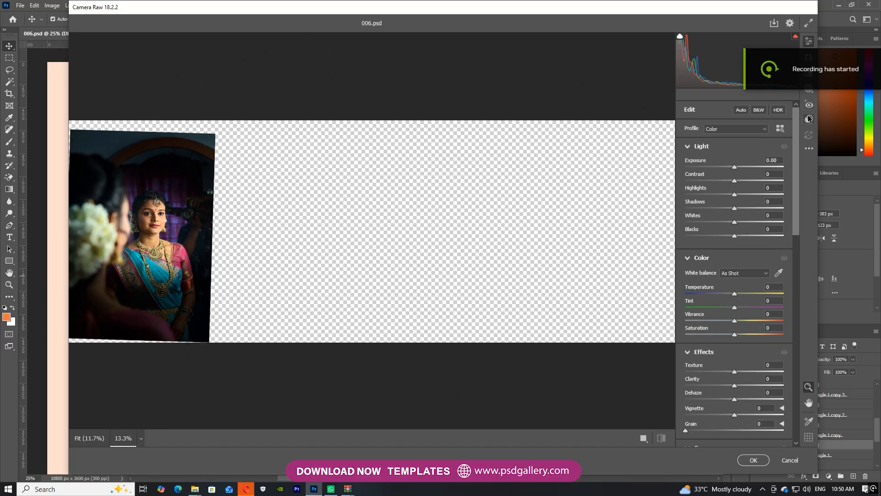
pyautogui.click(759, 110)
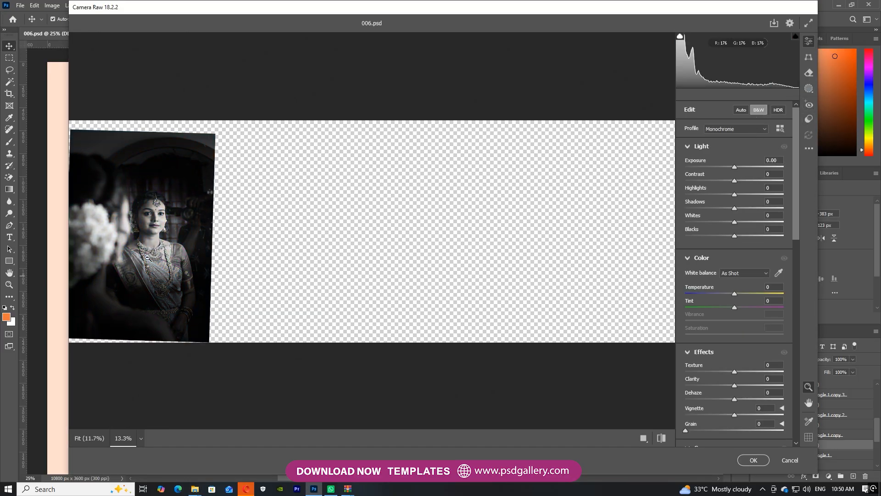
# - Darken the surroundings of the bride in DD-ENG (60) with an inverted radial gradient mask at exposure -1.40, and apply the filter
pyautogui.click(809, 88)
pyautogui.click(698, 235)
pyautogui.moveTo(123, 237); pyautogui.dragTo(172, 293)
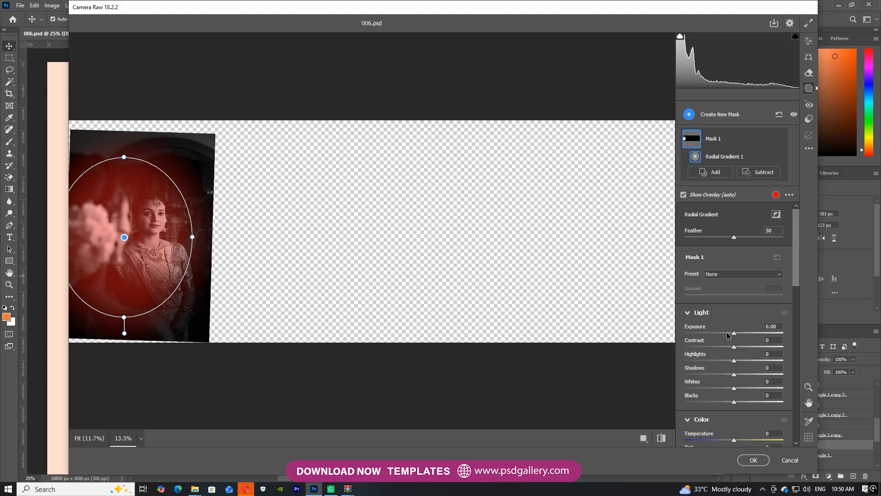
pyautogui.click(775, 214)
pyautogui.moveTo(734, 333); pyautogui.dragTo(717, 333)
pyautogui.moveTo(124, 237); pyautogui.dragTo(132, 223)
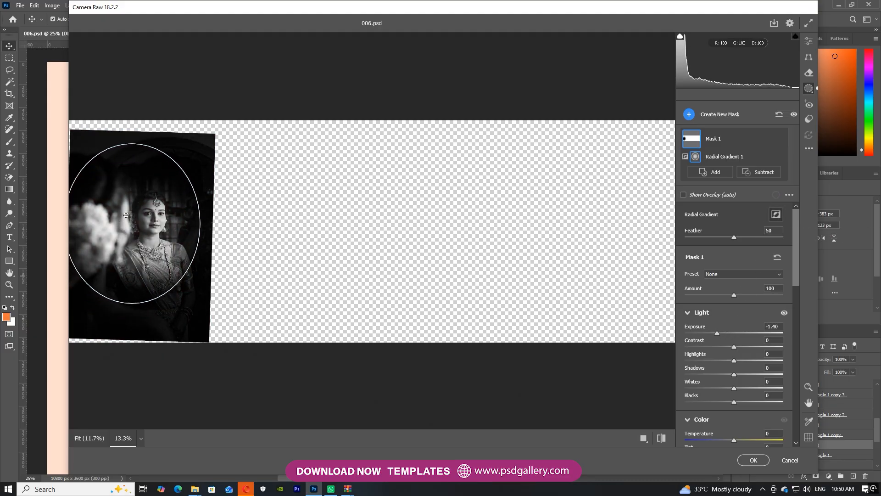
pyautogui.click(753, 460)
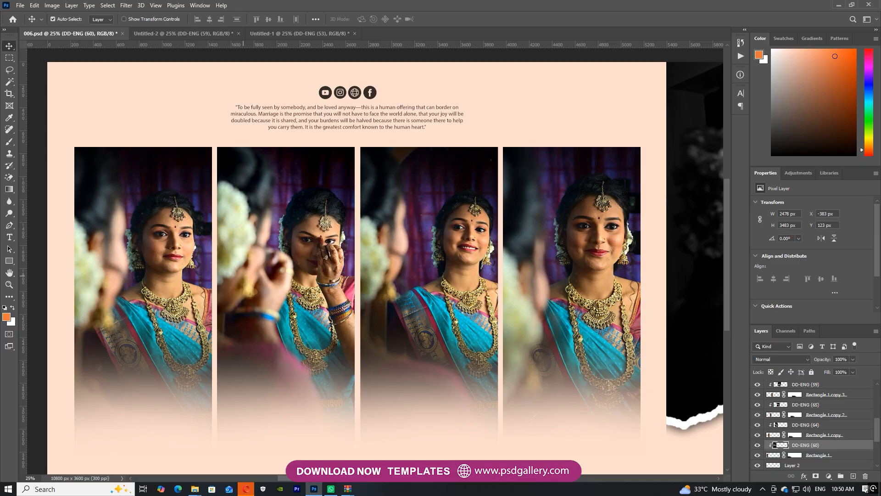
# - Open DD-ENG (64) from the second frame in the Camera Raw filter, adjust its Detail settings and convert it to black and white
pyautogui.rightClick(304, 266)
pyautogui.click(315, 270)
pyautogui.hscroll(3, 285, 276)
pyautogui.rightClick(261, 281)
pyautogui.click(274, 286)
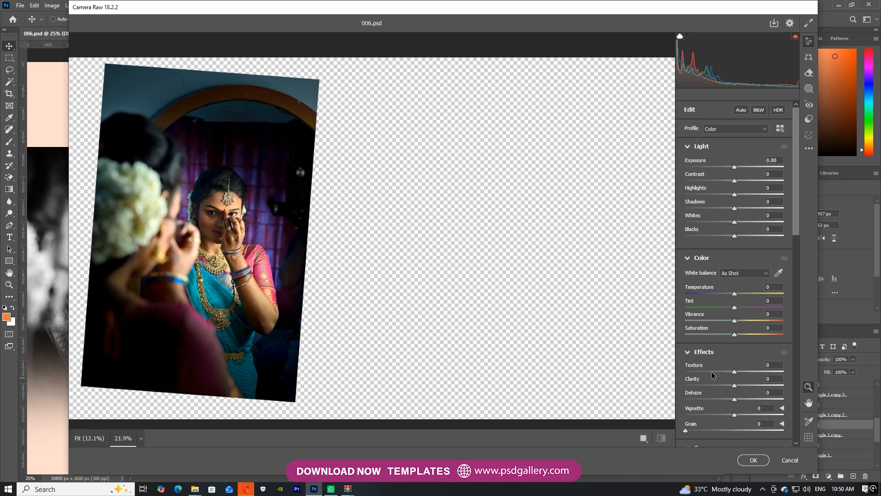
pyautogui.scroll(-6, 709, 374)
pyautogui.scroll(-6, 708, 380)
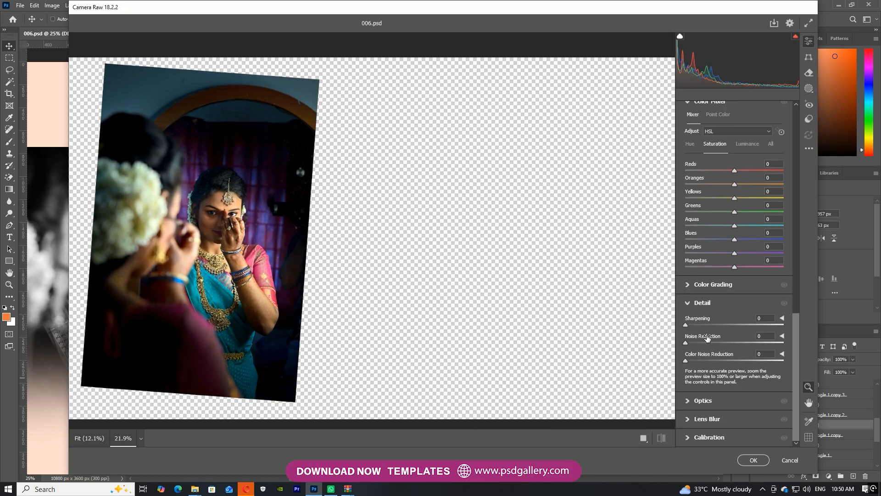
pyautogui.click(715, 325)
pyautogui.click(762, 342)
pyautogui.moveTo(796, 331); pyautogui.dragTo(796, 122)
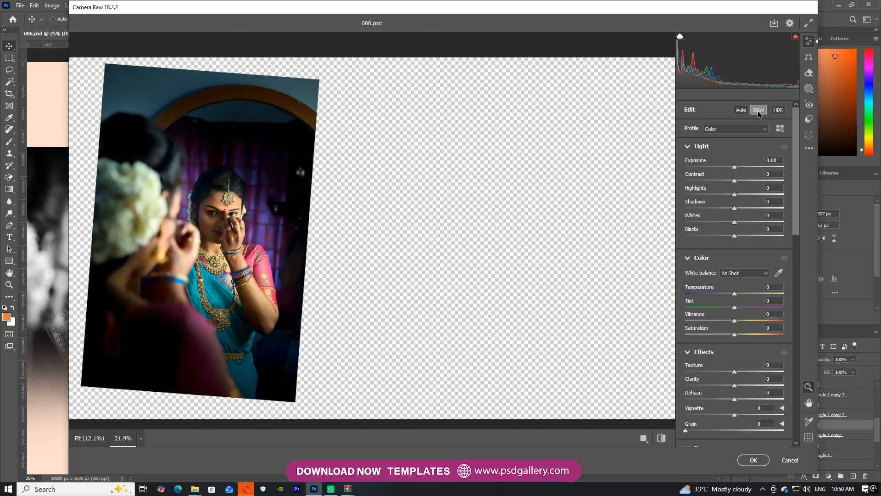
pyautogui.click(758, 110)
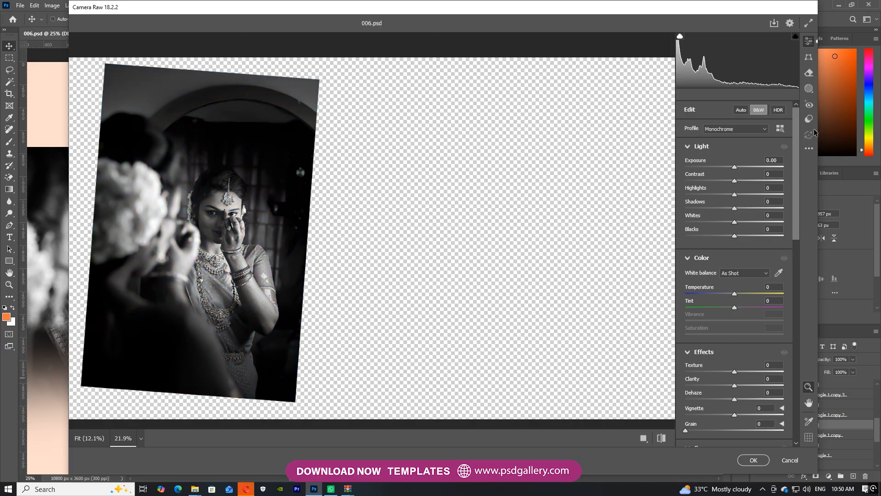
# - Darken the edges of DD-ENG (64) with an inverted radial gradient mask around the bride at reduced exposure, and apply the filter
pyautogui.click(808, 88)
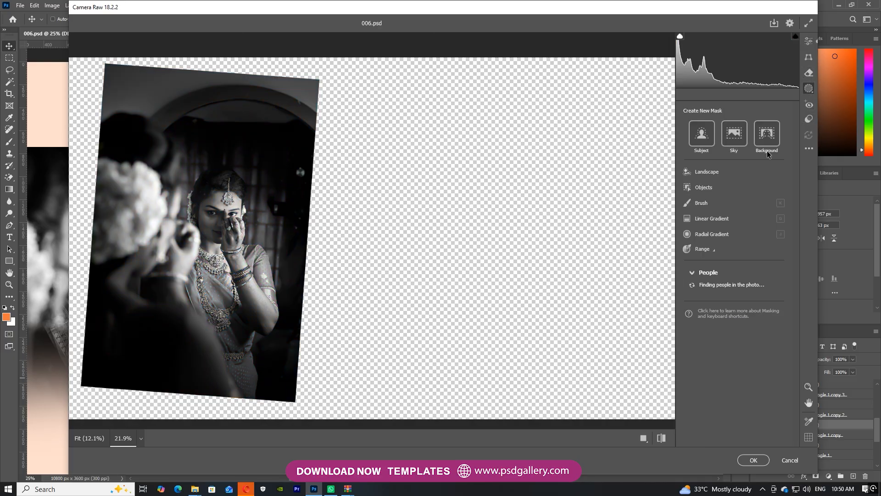
pyautogui.click(709, 233)
pyautogui.moveTo(204, 246); pyautogui.dragTo(265, 309)
pyautogui.click(776, 214)
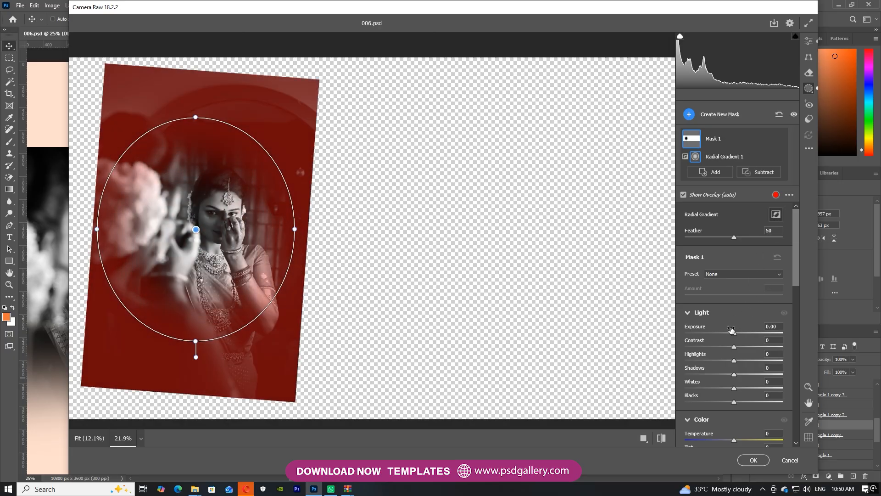
pyautogui.moveTo(734, 333); pyautogui.dragTo(722, 333)
pyautogui.click(749, 459)
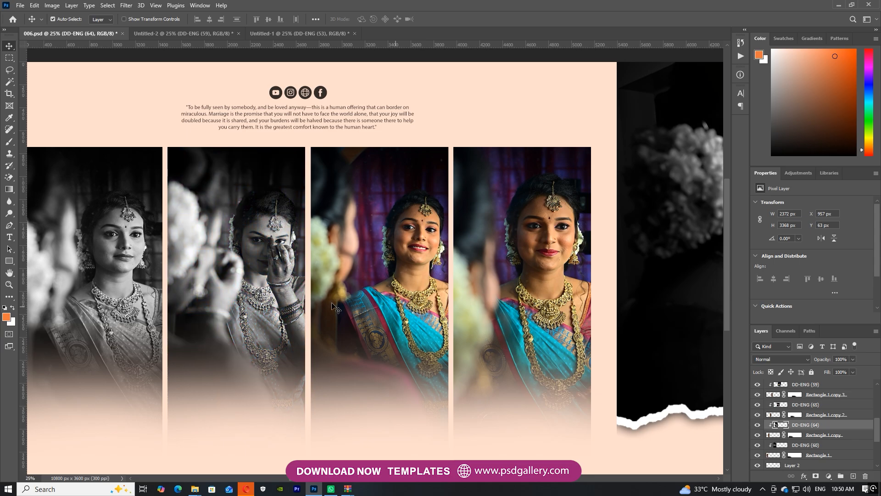
# - Open the DD-ENG (65) photo in the third frame in the Camera Raw filter and convert it to black and white
pyautogui.moveTo(417, 308); pyautogui.dragTo(331, 303)
pyautogui.hscroll(-2, 347, 287)
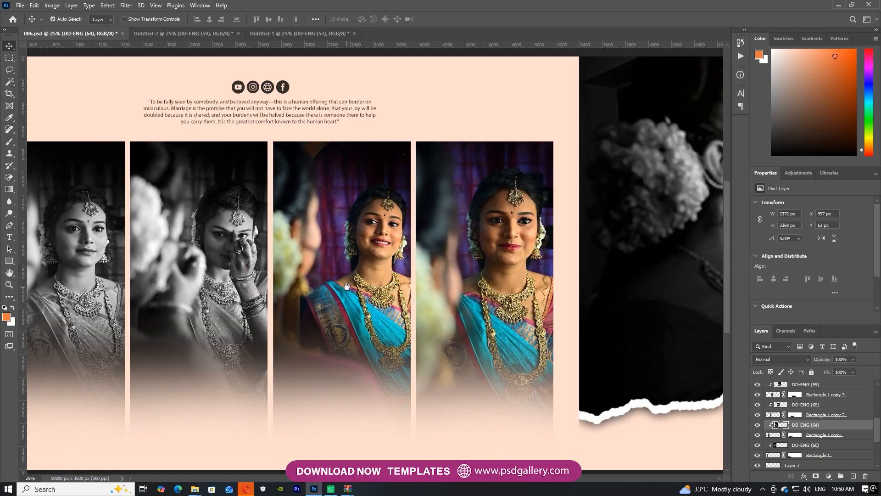
pyautogui.click(407, 294)
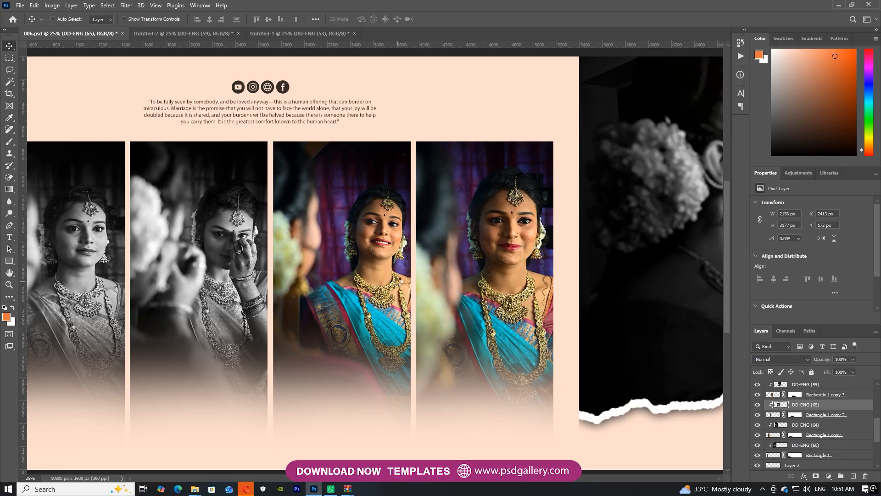
pyautogui.hotkey('ctrl', 'shift', 'a')
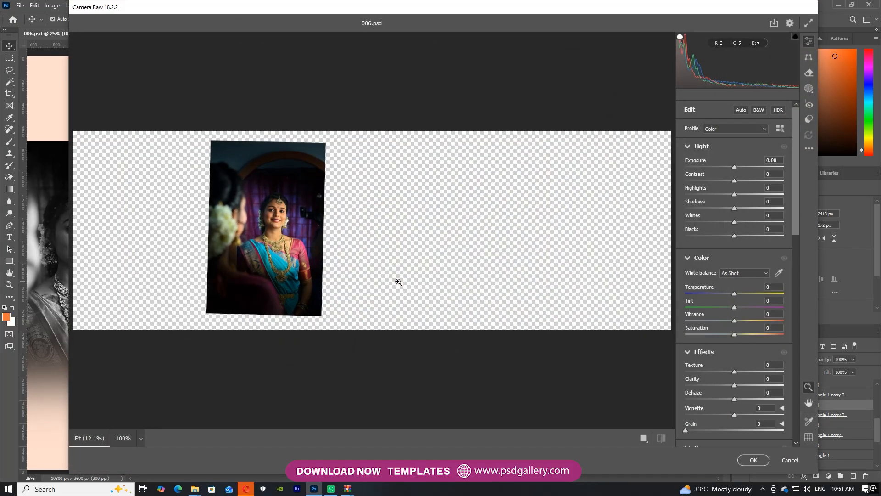
pyautogui.click(757, 109)
pyautogui.click(237, 209)
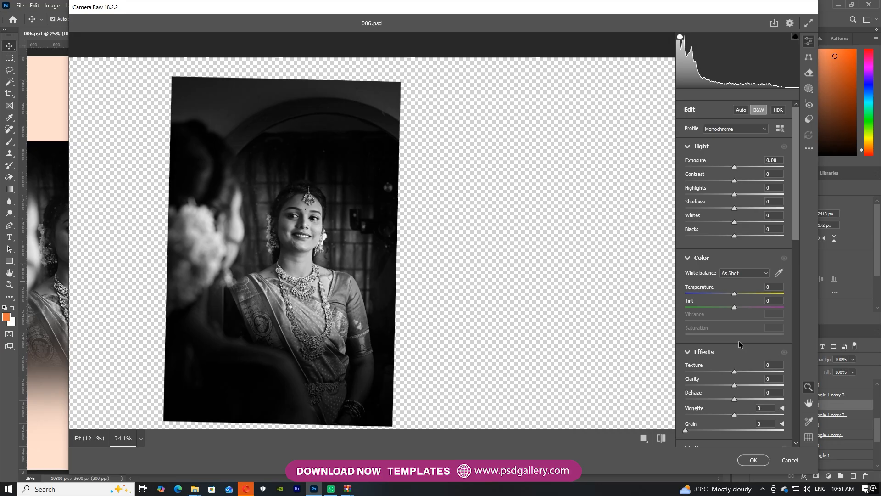
# - Darken the surroundings in DD-ENG (65) with an inverted radial gradient mask at exposure -1.30, enlarged around the bride, and apply the filter
pyautogui.click(809, 89)
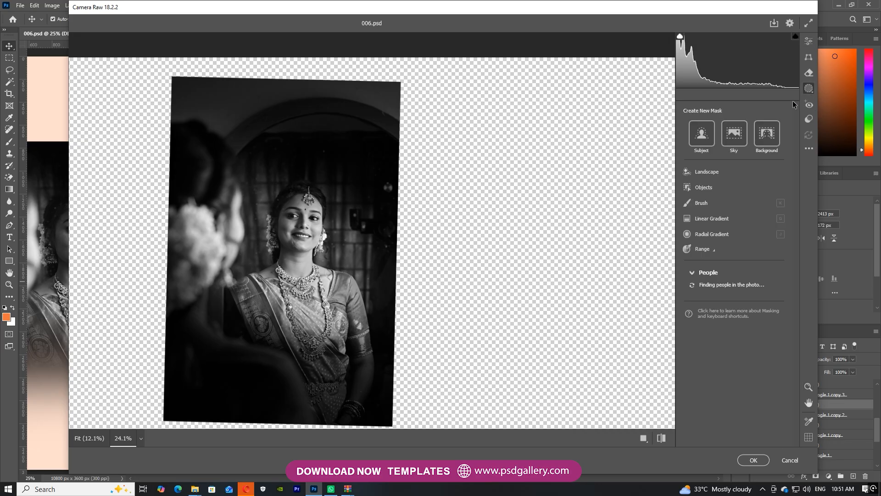
pyautogui.hotkey('shift', 'j')
pyautogui.moveTo(272, 272); pyautogui.dragTo(374, 391)
pyautogui.moveTo(730, 334)
pyautogui.mouseDown()
pyautogui.moveTo(715, 330)
pyautogui.moveTo(724, 329)
pyautogui.mouseUp()
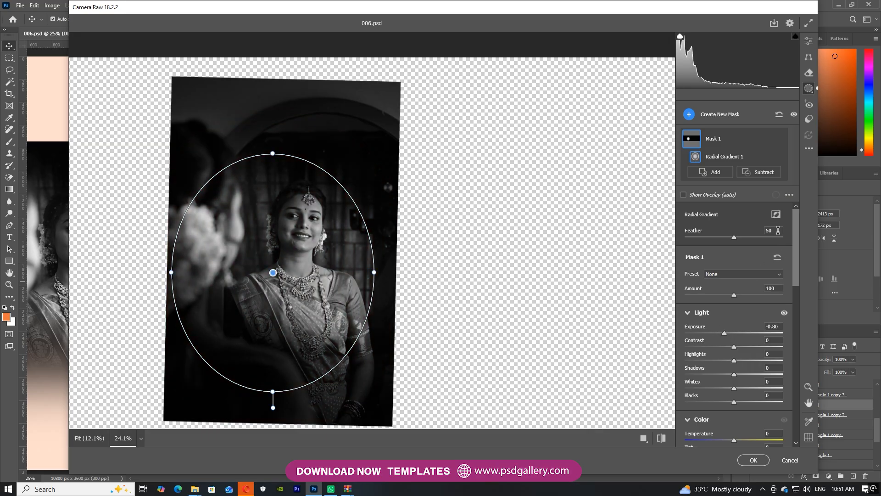
pyautogui.moveTo(300, 268); pyautogui.dragTo(303, 252)
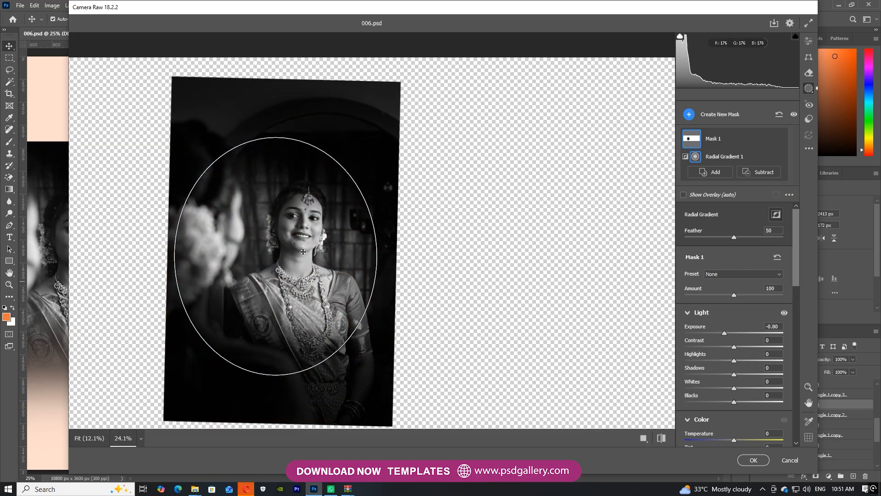
pyautogui.moveTo(725, 333); pyautogui.dragTo(717, 332)
pyautogui.moveTo(261, 255); pyautogui.dragTo(263, 230)
pyautogui.moveTo(276, 349); pyautogui.dragTo(278, 367)
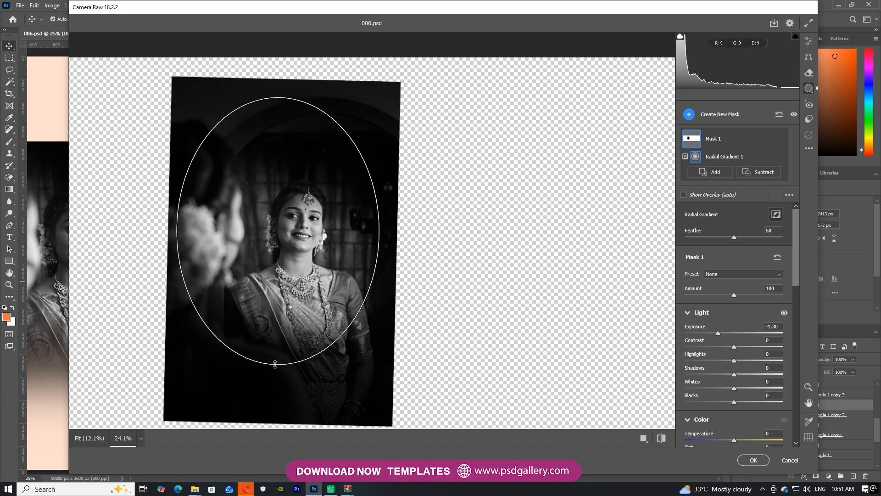
pyautogui.click(753, 460)
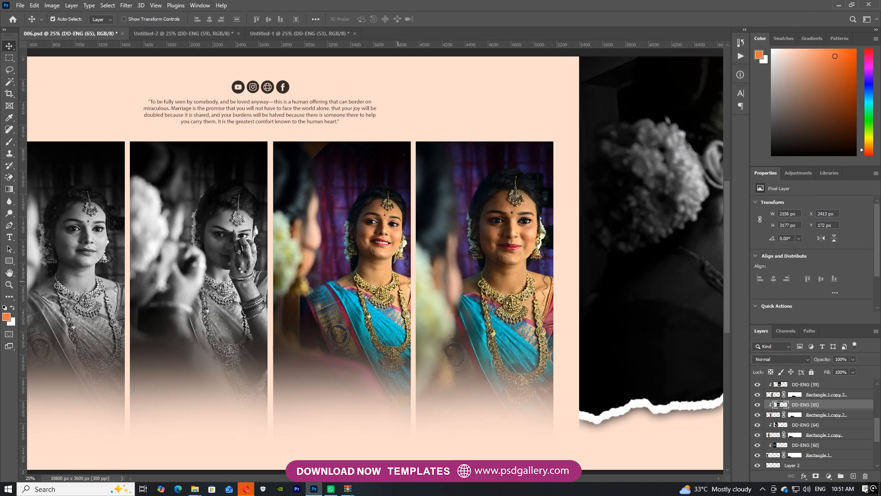
# - Transform the DD-ENG (59) photo in the fourth frame to about 2421 × 3512 px and reposition it behind the frame
pyautogui.rightClick(515, 250)
pyautogui.click(527, 255)
pyautogui.moveTo(505, 264); pyautogui.dragTo(394, 258)
pyautogui.hotkey('ctrl', 't')
pyautogui.moveTo(347, 244); pyautogui.dragTo(496, 246)
pyautogui.moveTo(595, 163); pyautogui.dragTo(512, 202)
pyautogui.moveTo(571, 51); pyautogui.dragTo(565, 59)
pyautogui.press('Return')
# - Open the DD-ENG (59) photo in the Camera Raw filter and set its noise reduction to 51
pyautogui.rightClick(448, 279)
pyautogui.press('Escape')
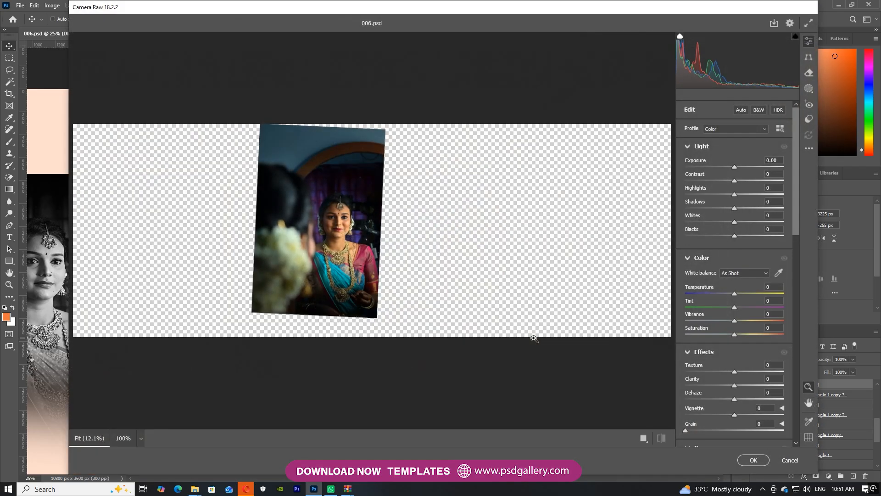
pyautogui.scroll(-8, 710, 389)
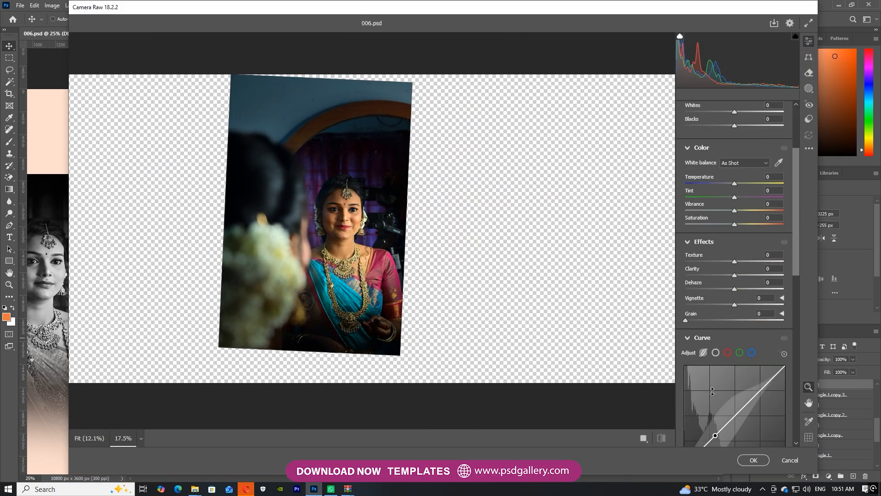
pyautogui.scroll(-4, 711, 393)
pyautogui.moveTo(731, 344); pyautogui.dragTo(736, 343)
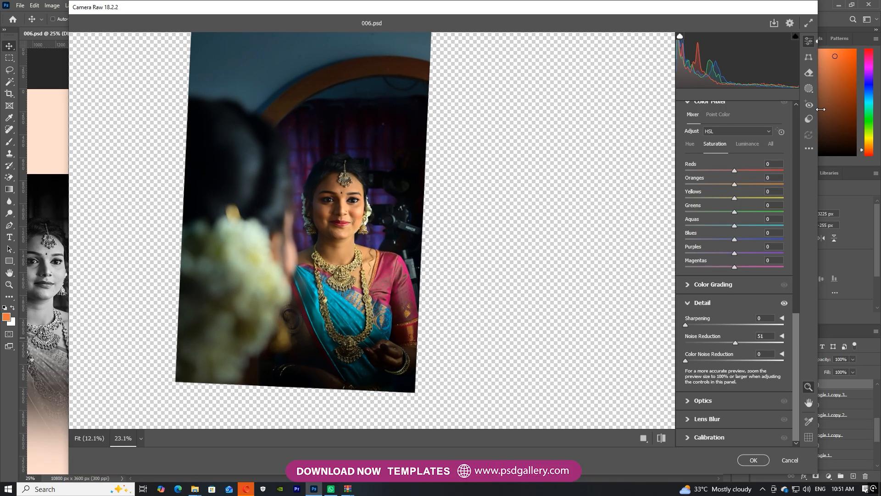
# - Darken the area around the bride in DD-ENG (59) with an inverted radial gradient mask at exposure -1.10
pyautogui.click(809, 88)
pyautogui.click(720, 235)
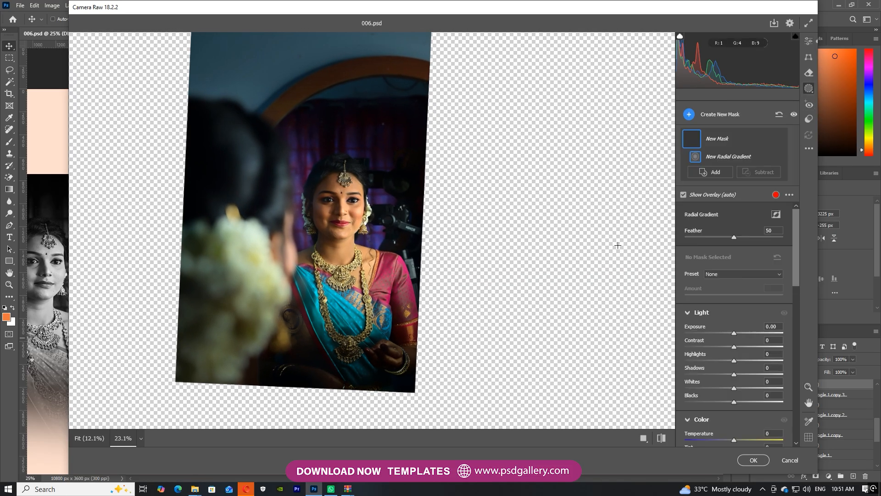
pyautogui.moveTo(357, 250); pyautogui.dragTo(416, 375)
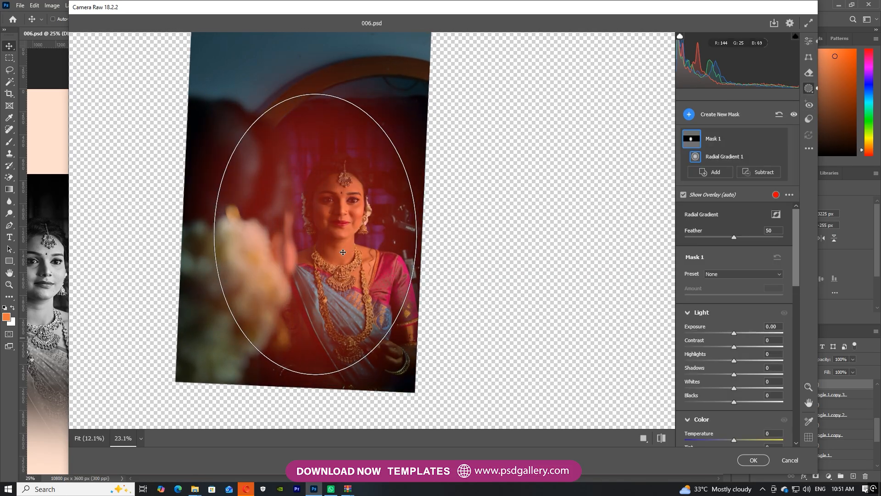
pyautogui.click(776, 214)
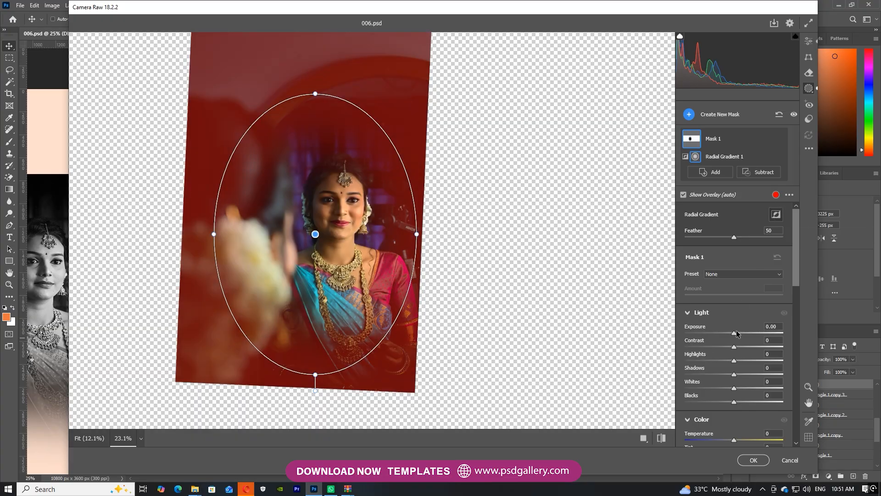
pyautogui.moveTo(736, 334); pyautogui.dragTo(721, 334)
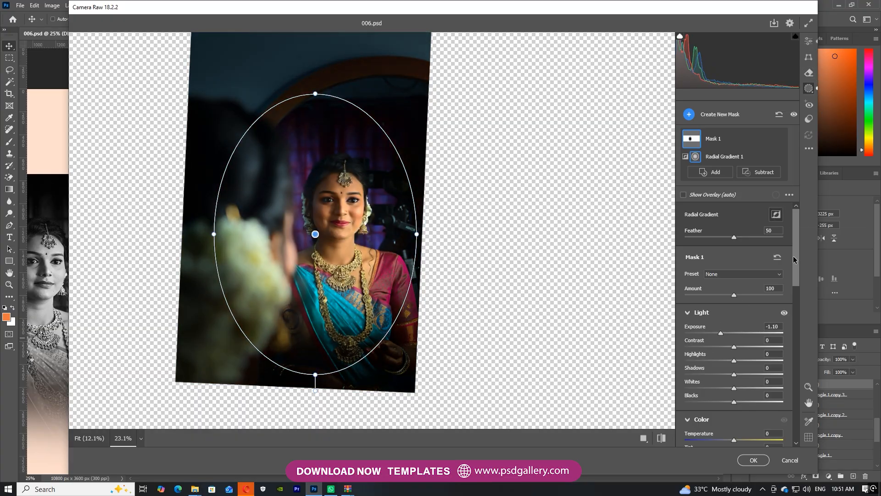
# - Convert the DD-ENG (59) photo to black and white and apply the Camera Raw filter
pyautogui.click(810, 43)
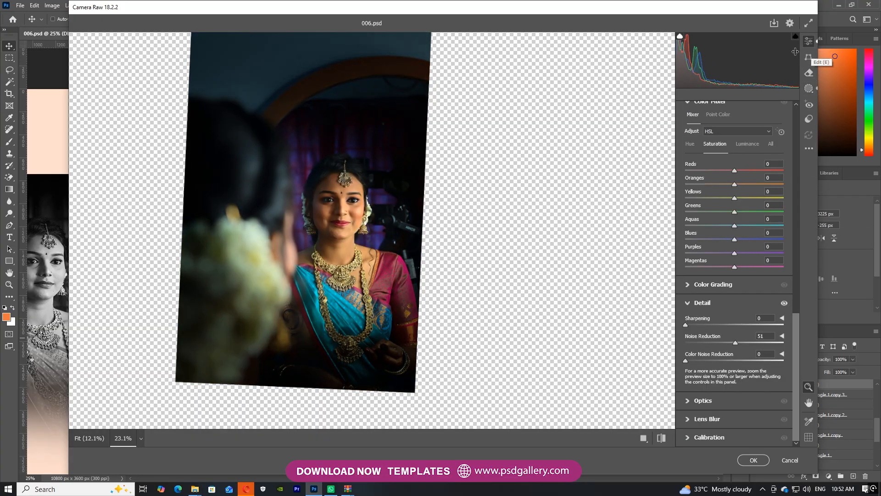
pyautogui.moveTo(796, 328); pyautogui.dragTo(786, 136)
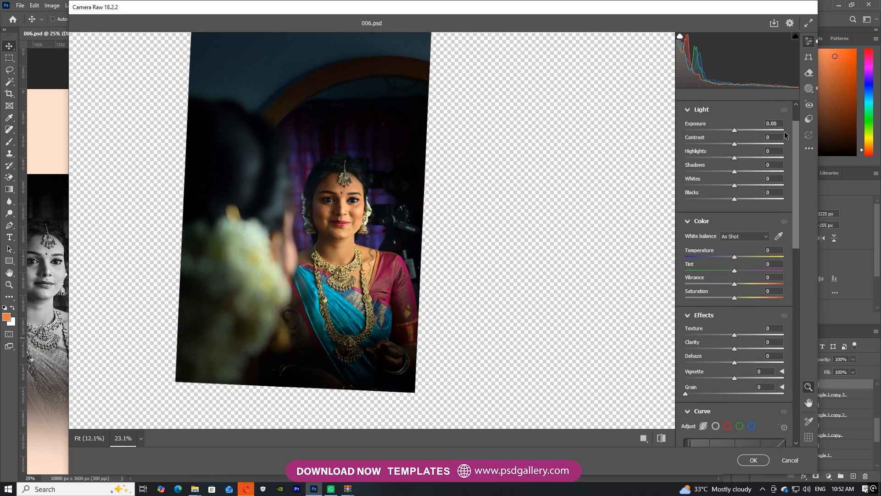
pyautogui.moveTo(798, 168); pyautogui.dragTo(798, 115)
pyautogui.click(765, 112)
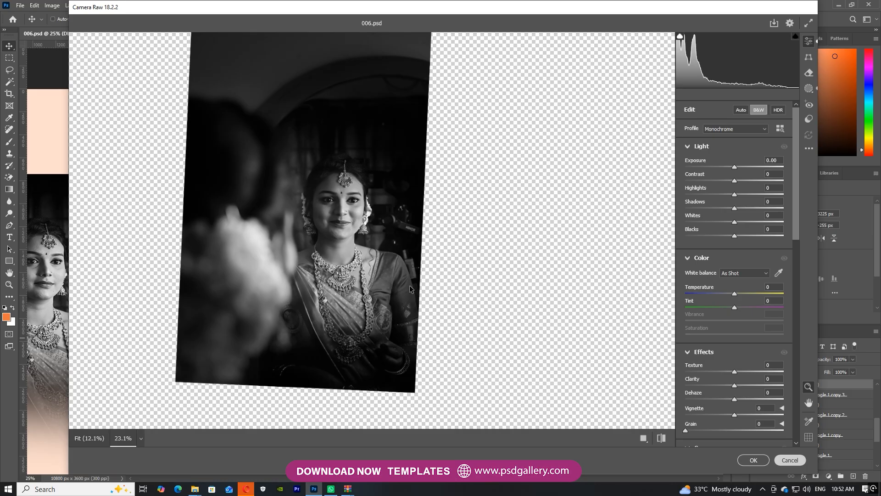
pyautogui.click(755, 459)
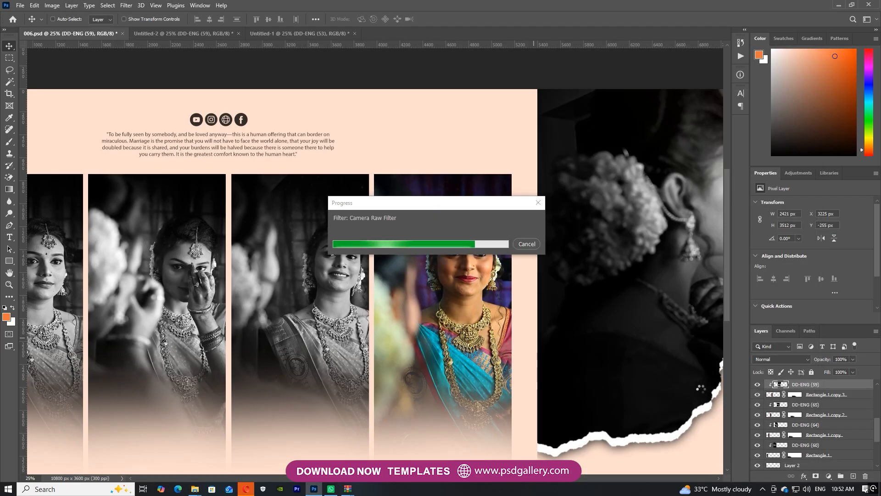
# - Brighten the bride in the DD-ENG (59) photo in the fourth frame with the Dodge tool on midtones at 60% exposure
pyautogui.hotkey('ctrl', '-')
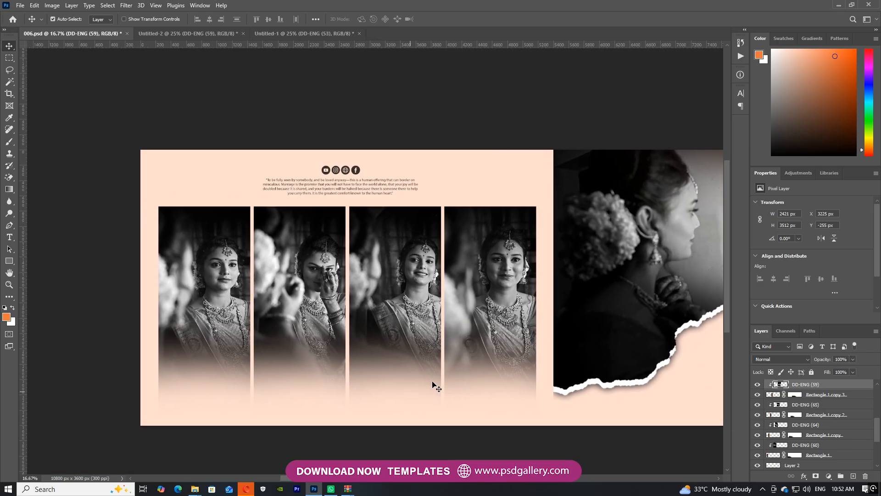
pyautogui.rightClick(514, 306)
pyautogui.click(530, 311)
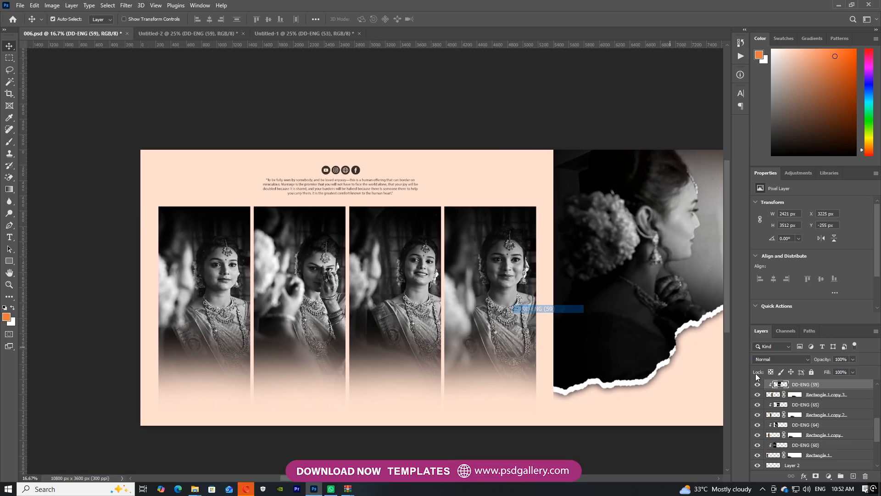
pyautogui.hscroll(2, 555, 362)
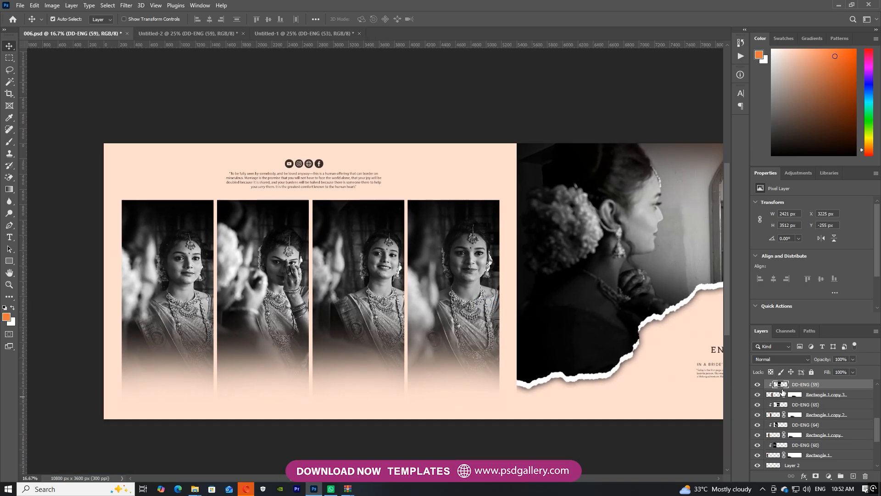
pyautogui.moveTo(512, 328); pyautogui.dragTo(487, 342)
pyautogui.rightClick(353, 299)
pyautogui.click(399, 301)
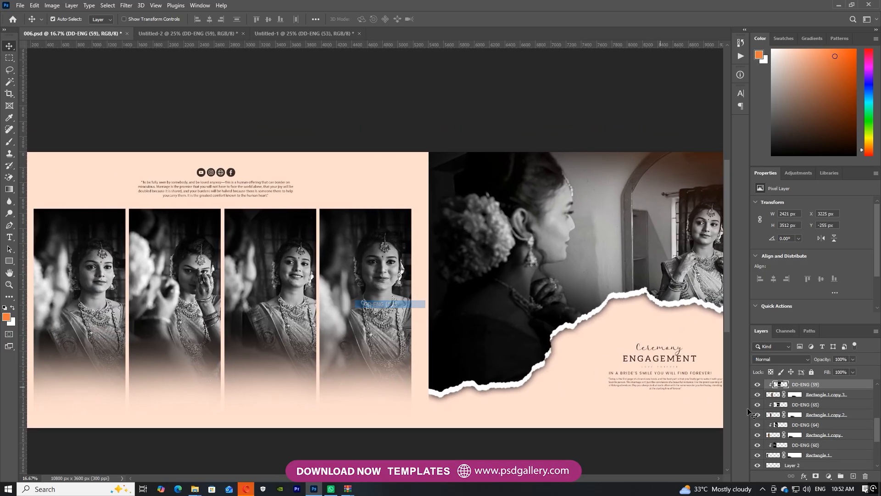
pyautogui.press('o')
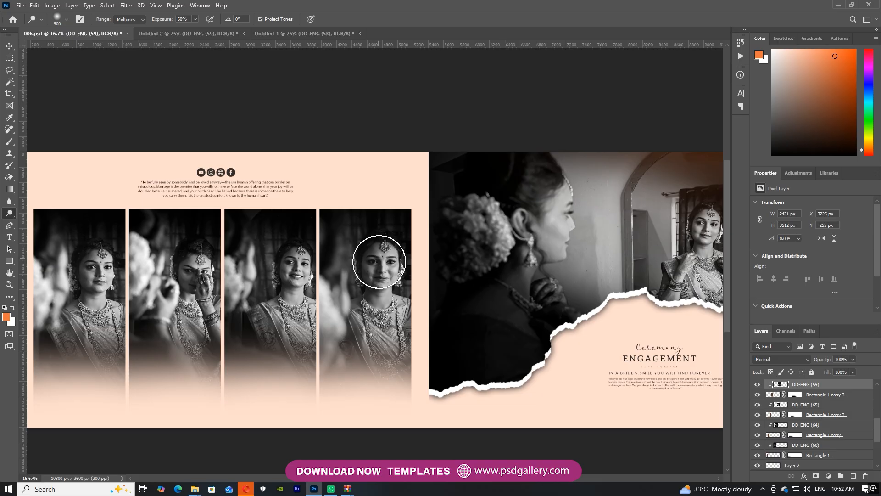
pyautogui.press('v')
# - Select the DD-ENG (65) layer in the third frame and dodge its midtones at 60% exposure to lighten the photo
pyautogui.rightClick(358, 280)
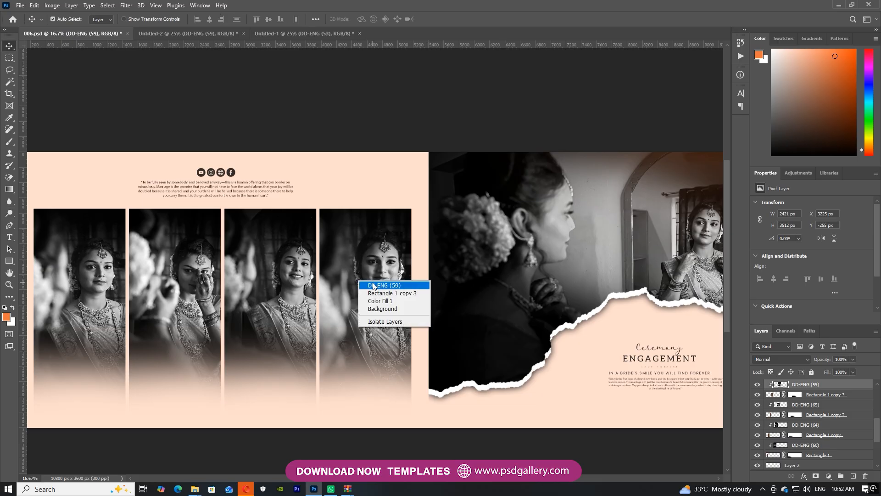
pyautogui.click(373, 285)
pyautogui.moveTo(356, 287); pyautogui.dragTo(419, 281)
pyautogui.rightClick(354, 277)
pyautogui.click(370, 277)
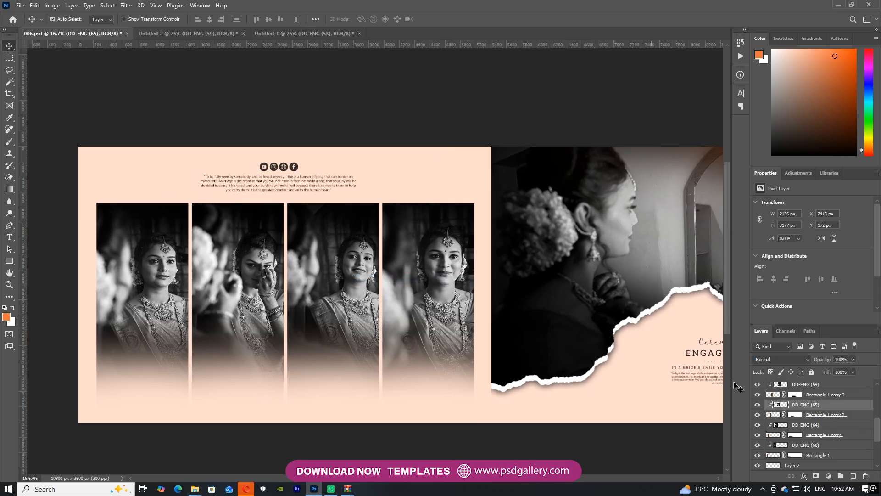
pyautogui.press('o')
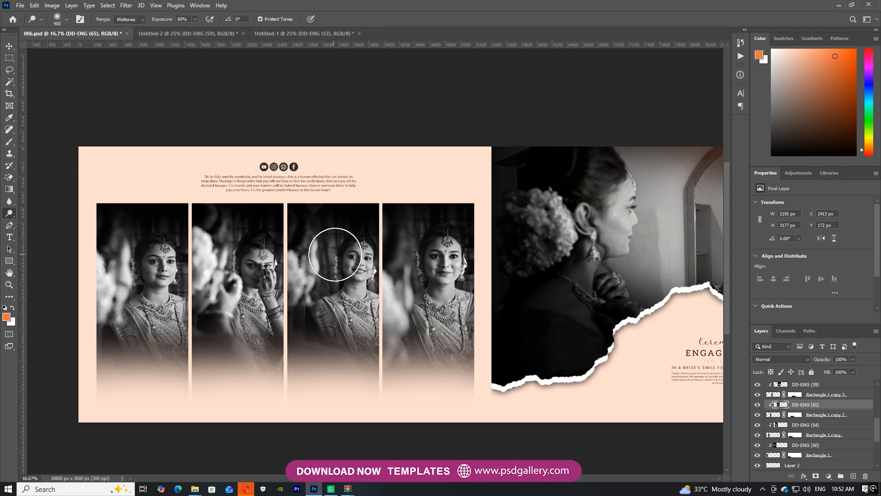
pyautogui.moveTo(332, 239)
pyautogui.mouseDown()
pyautogui.moveTo(340, 223)
pyautogui.moveTo(413, 260)
pyautogui.moveTo(386, 248)
pyautogui.moveTo(384, 322)
pyautogui.moveTo(342, 322)
pyautogui.moveTo(328, 290)
pyautogui.moveTo(333, 314)
pyautogui.moveTo(339, 206)
pyautogui.mouseUp()
pyautogui.moveTo(228, 282); pyautogui.dragTo(290, 275)
# - Select the DD-ENG (64) layer in the second frame and lighten the bride with the Dodge tool at 60% exposure
pyautogui.press('v')
pyautogui.click(800, 426)
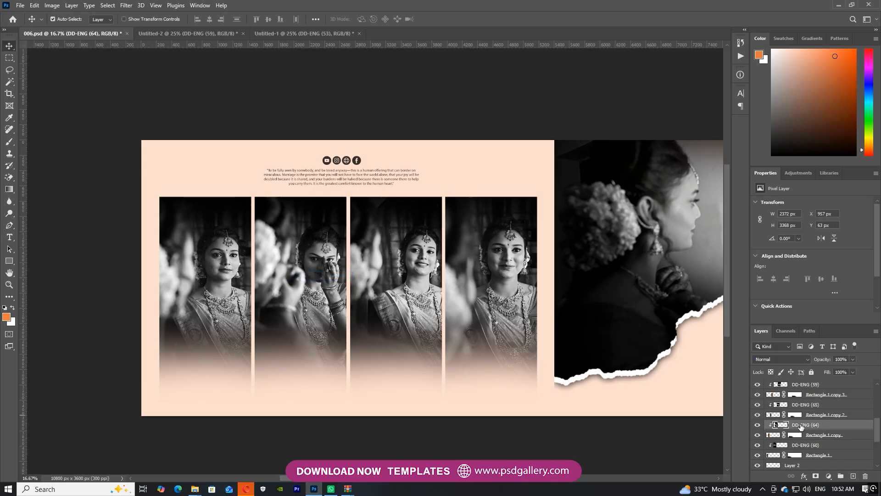
pyautogui.press('o')
pyautogui.moveTo(348, 252)
pyautogui.mouseDown()
pyautogui.moveTo(319, 238)
pyautogui.moveTo(304, 270)
pyautogui.moveTo(318, 302)
pyautogui.moveTo(315, 276)
pyautogui.moveTo(321, 345)
pyautogui.moveTo(312, 329)
pyautogui.moveTo(305, 350)
pyautogui.moveTo(272, 315)
pyautogui.moveTo(347, 373)
pyautogui.moveTo(326, 342)
pyautogui.moveTo(265, 354)
pyautogui.moveTo(209, 307)
pyautogui.moveTo(240, 363)
pyautogui.moveTo(251, 345)
pyautogui.moveTo(212, 282)
pyautogui.moveTo(202, 234)
pyautogui.moveTo(214, 269)
pyautogui.moveTo(251, 286)
pyautogui.moveTo(222, 262)
pyautogui.mouseUp()
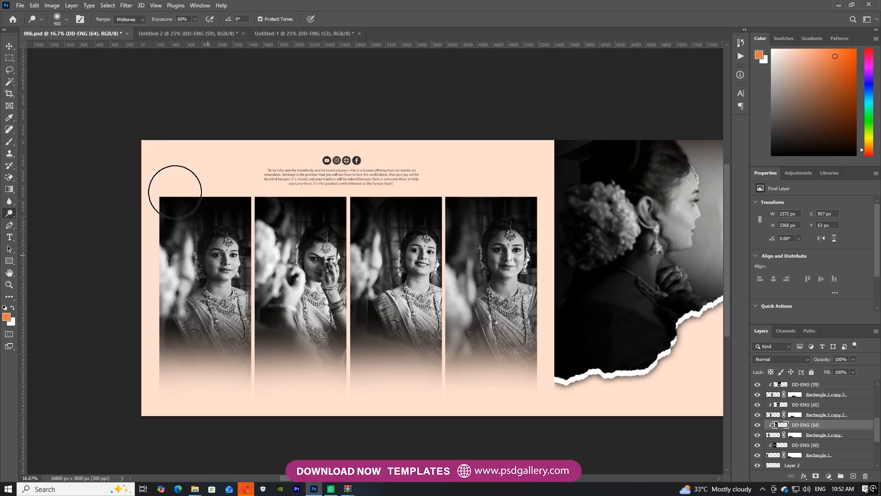
# - Lighten the bride in the DD-ENG (60) photo in the first frame with the Dodge tool at 60% exposure
pyautogui.press('v')
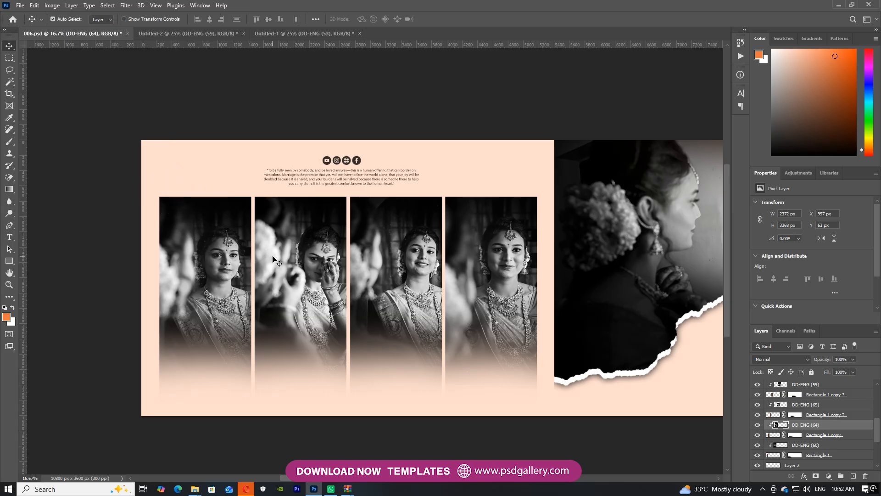
pyautogui.click(225, 258)
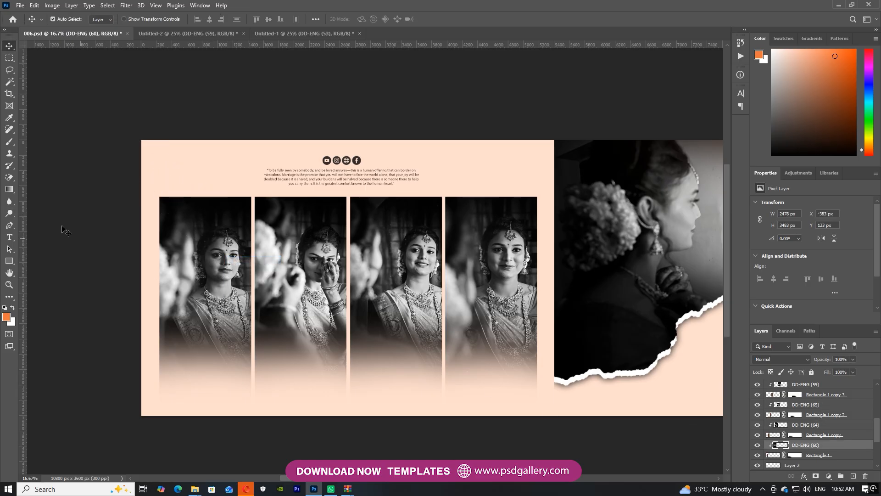
pyautogui.click(9, 212)
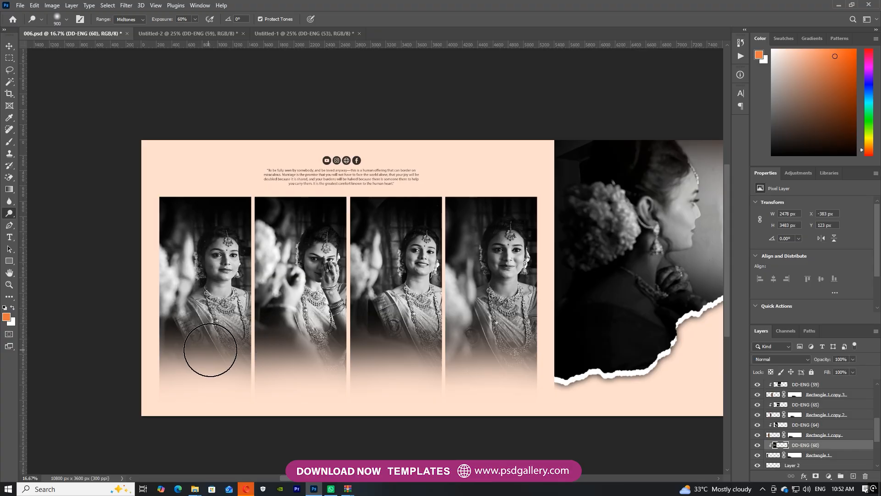
pyautogui.moveTo(322, 313); pyautogui.dragTo(255, 320)
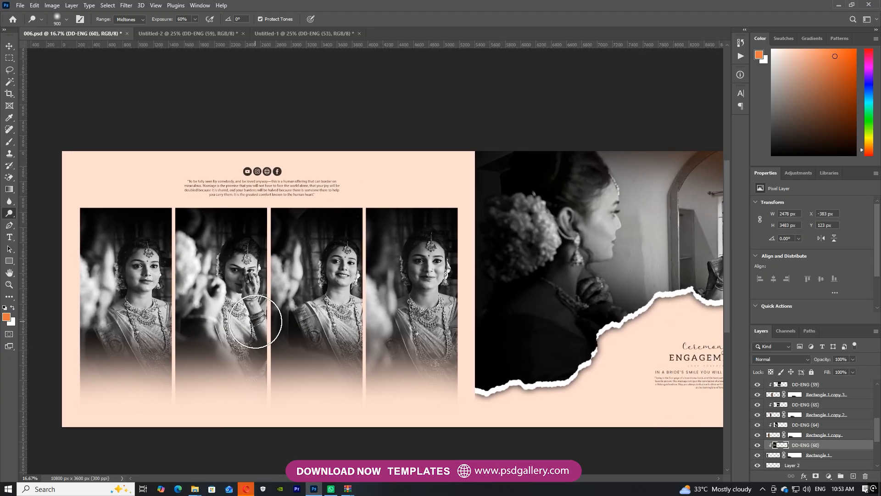